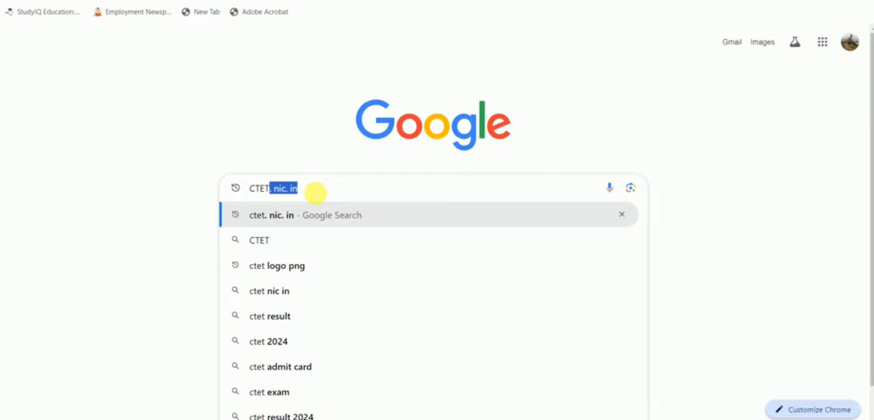
Search Google for ctet.nic.in and open the 'Central Teacher Eligibility Test | CTET | India' result.
key("Right")
key("Return")
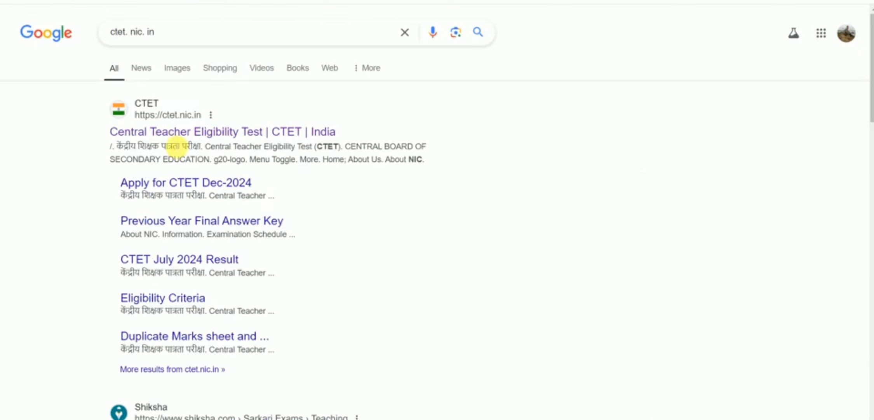
left_click(164, 133)
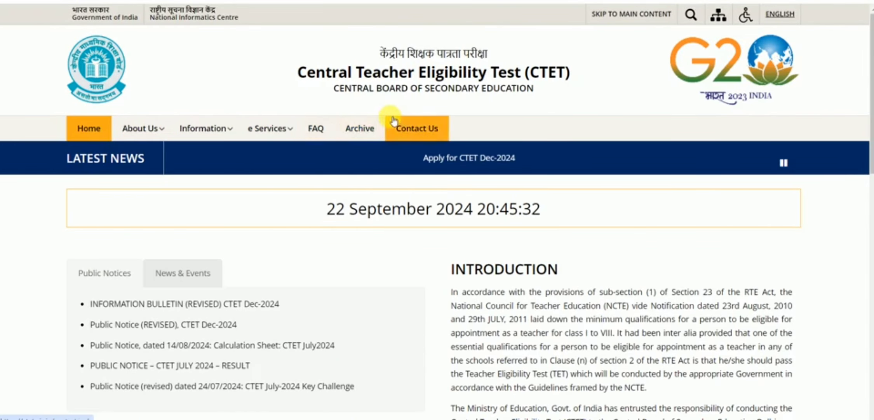
Choose 'Apply for CTET Dec-2024' under Candidate Activity, then New Registration.
scroll(267, 213, "down", 6)
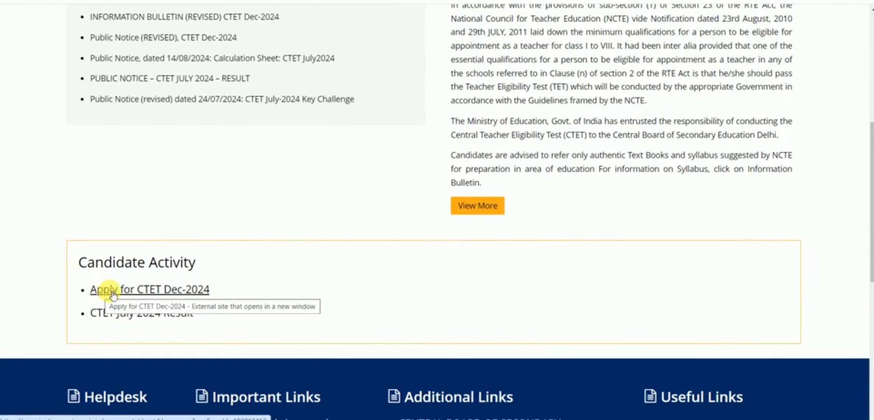
left_click(122, 292)
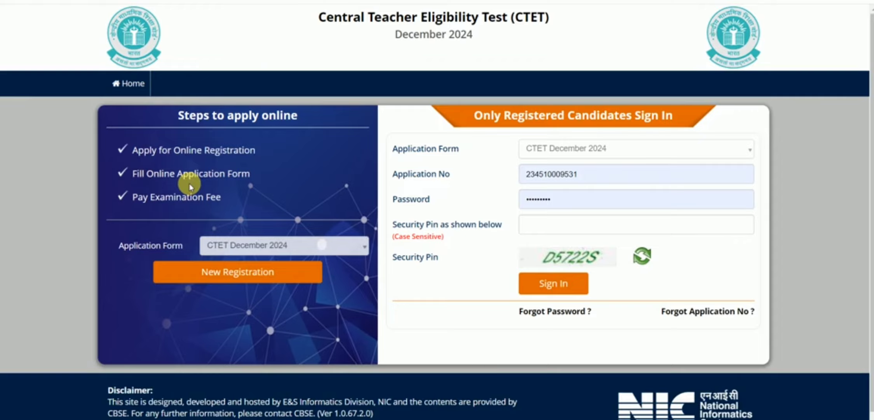
left_click(244, 274)
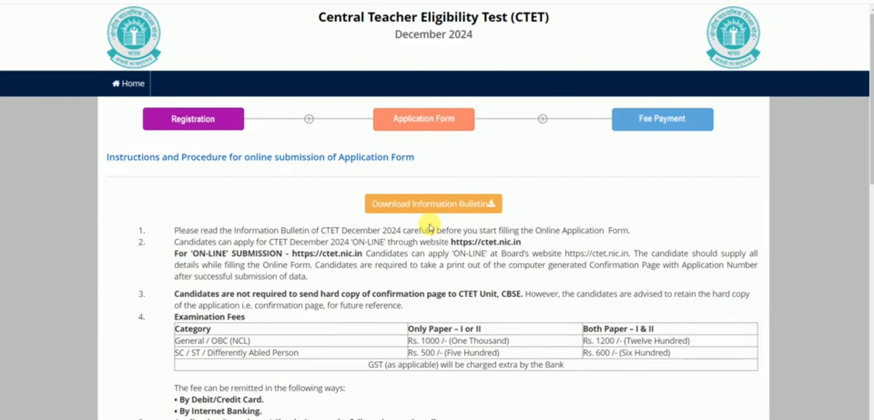
Read through the instructions, tick the declaration and proceed to the registration form.
scroll(286, 251, "down", 4)
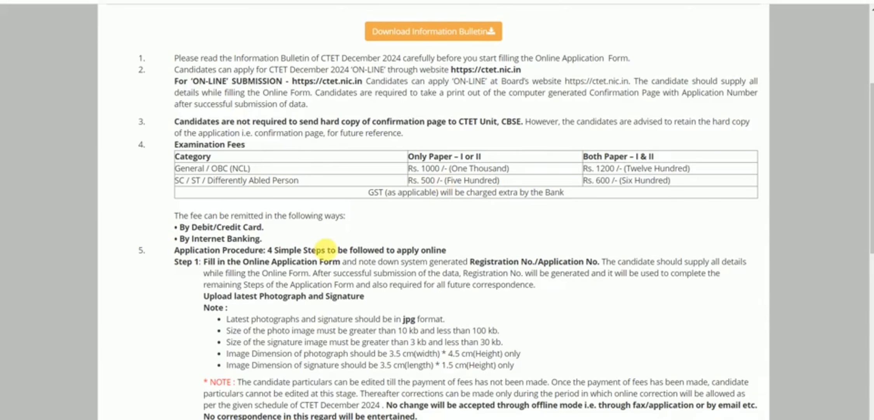
scroll(329, 250, "down", 9)
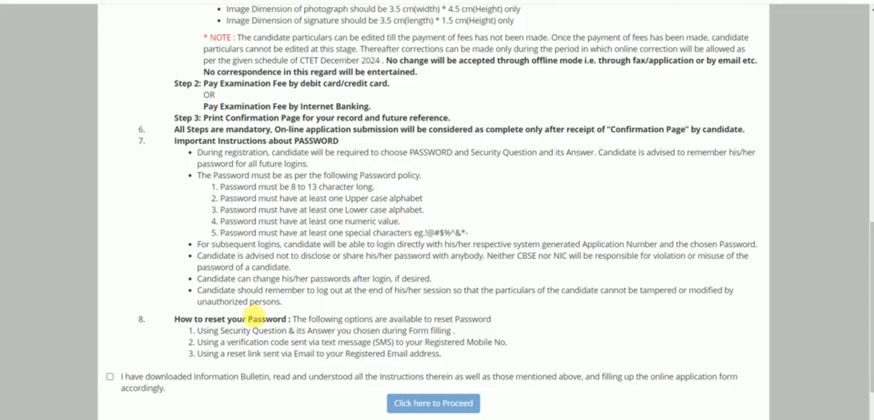
left_click(110, 376)
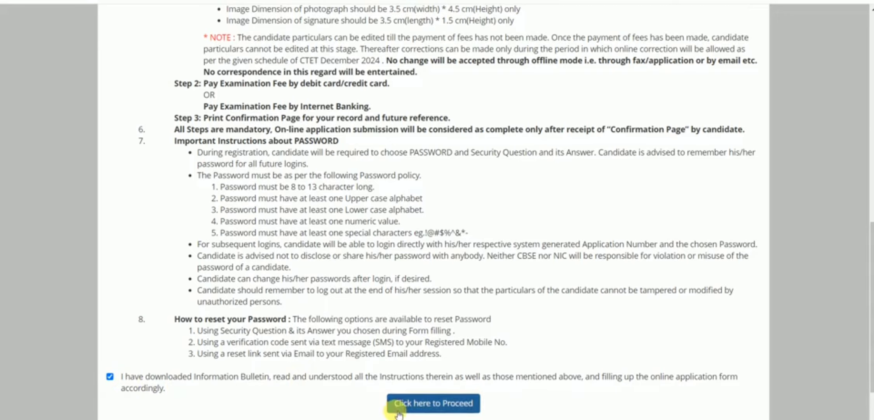
left_click(427, 406)
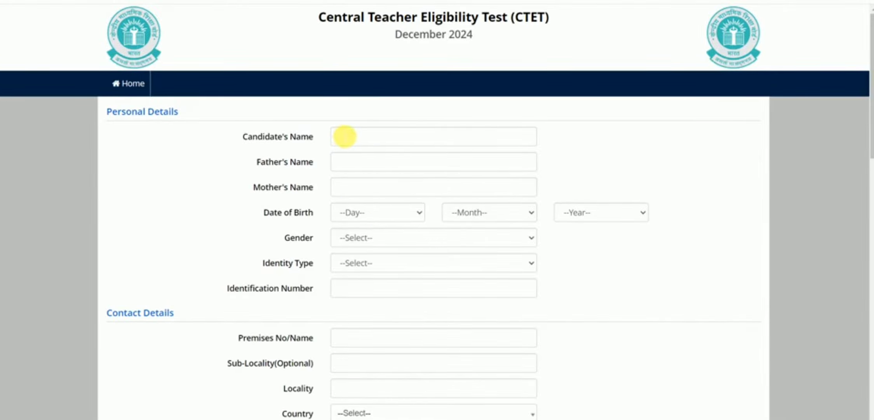
Enter the father's and mother's names and pick the date of birth from the dropdowns.
scroll(343, 137, "down", 6)
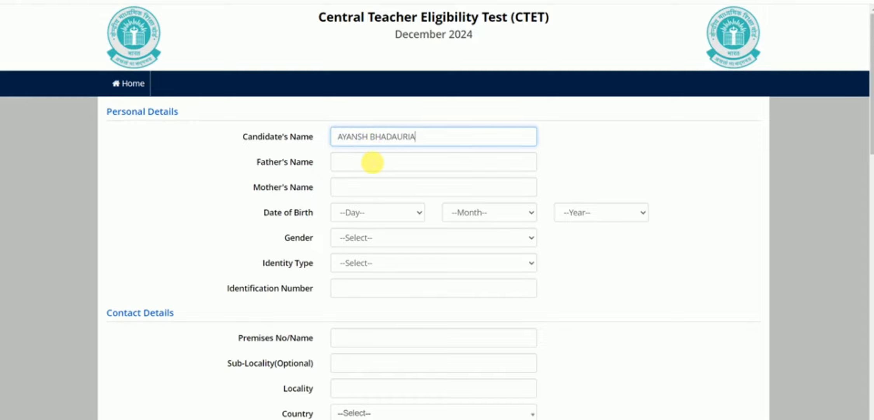
left_click(373, 162)
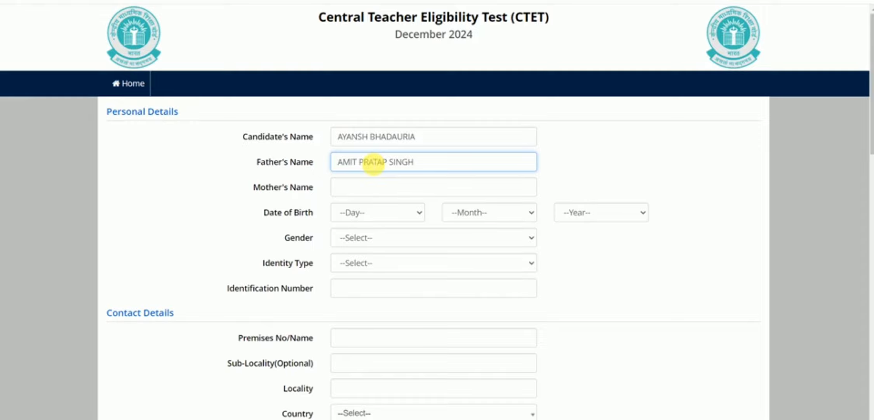
left_click(375, 189)
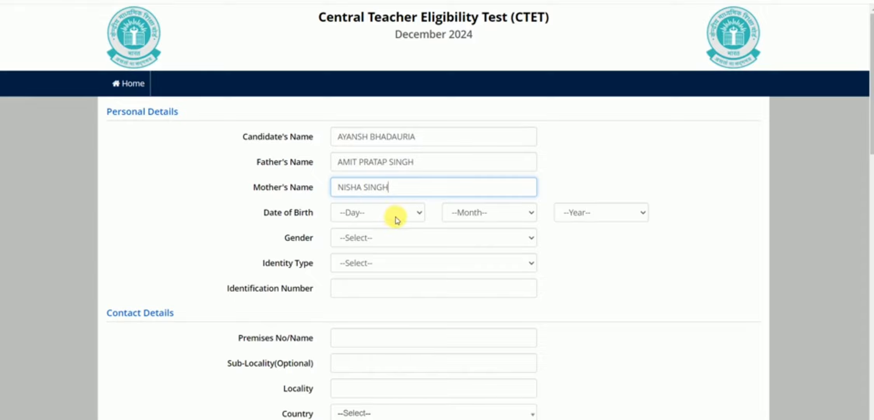
left_click(419, 212)
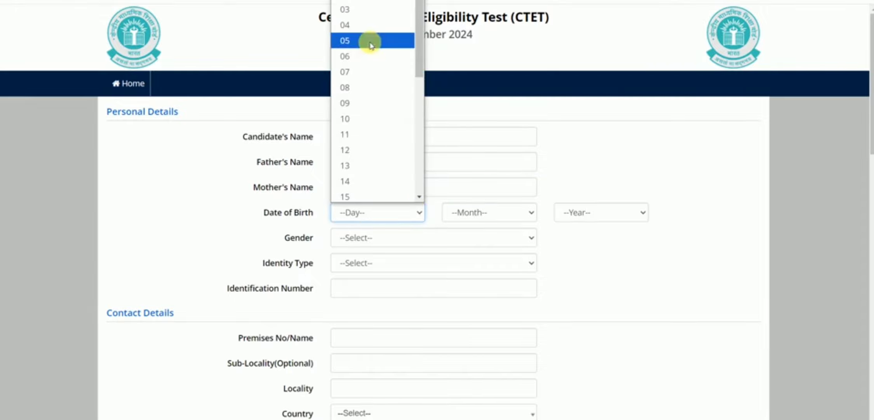
left_click(365, 57)
left_click(520, 219)
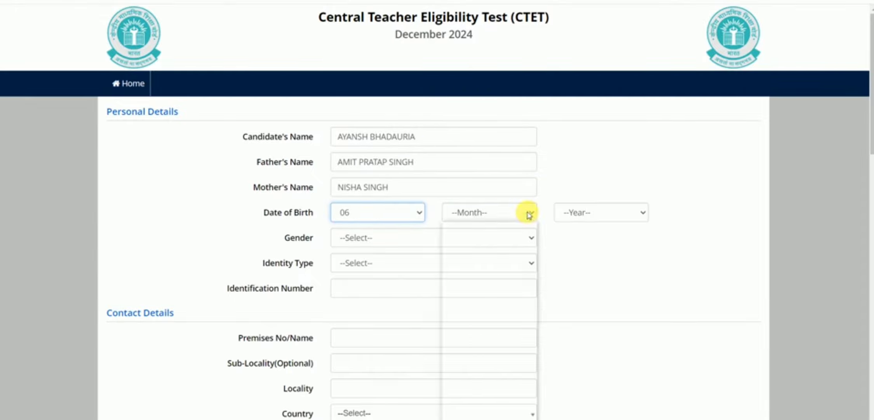
left_click(495, 260)
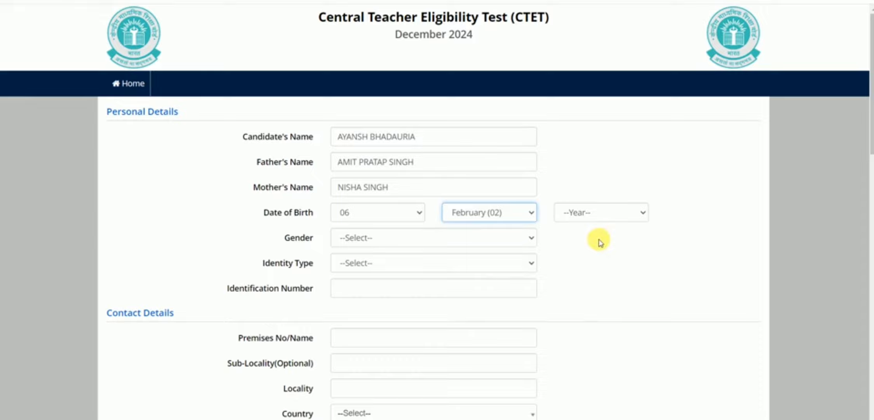
left_click(601, 214)
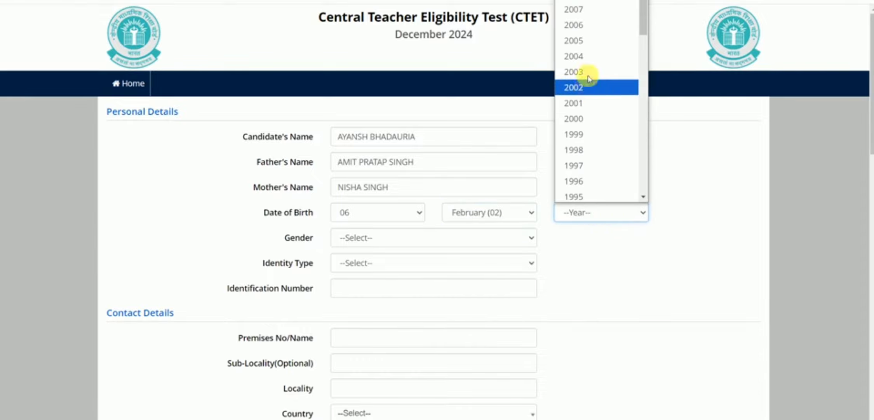
scroll(588, 94, "down", 5)
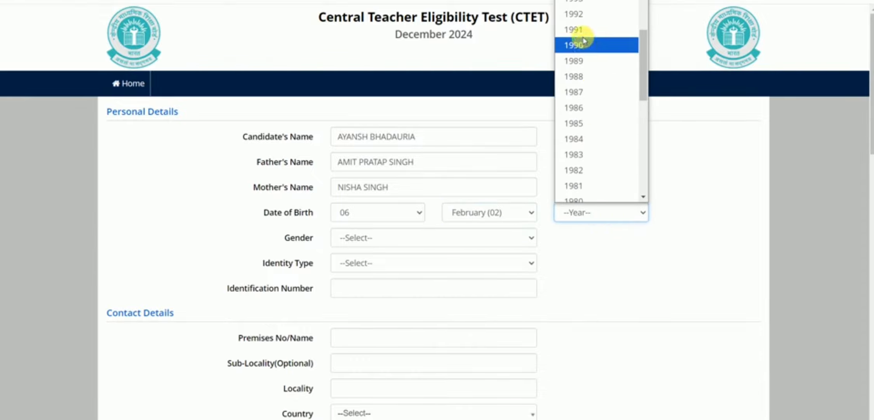
left_click(582, 21)
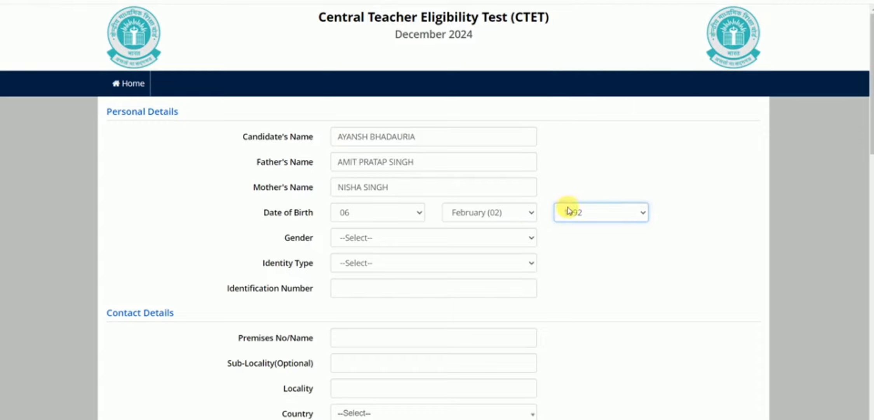
Set gender to Male and identity type to 'Any Other Valid Govt Identity with photograph', then enter the ID number.
left_click(391, 238)
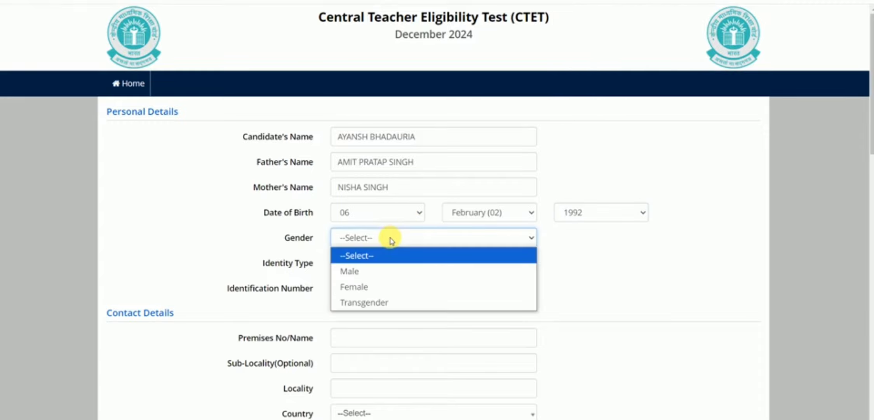
left_click(369, 272)
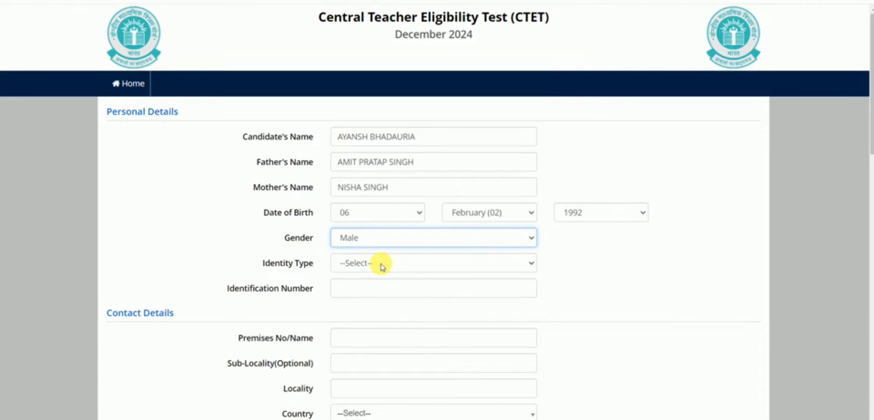
left_click(381, 262)
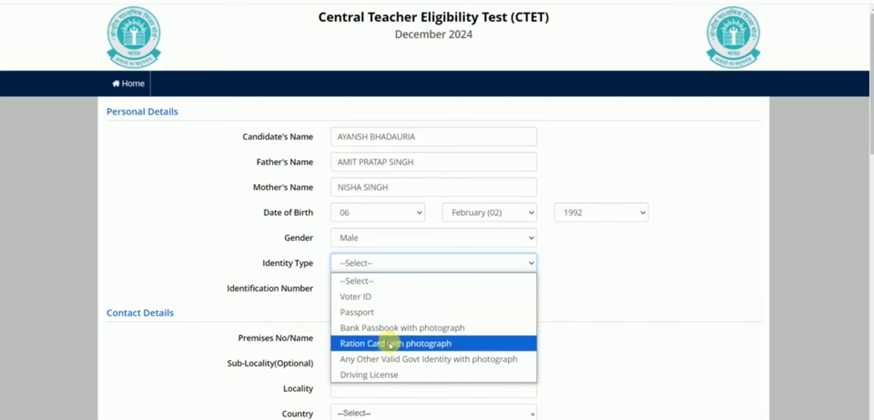
left_click(401, 357)
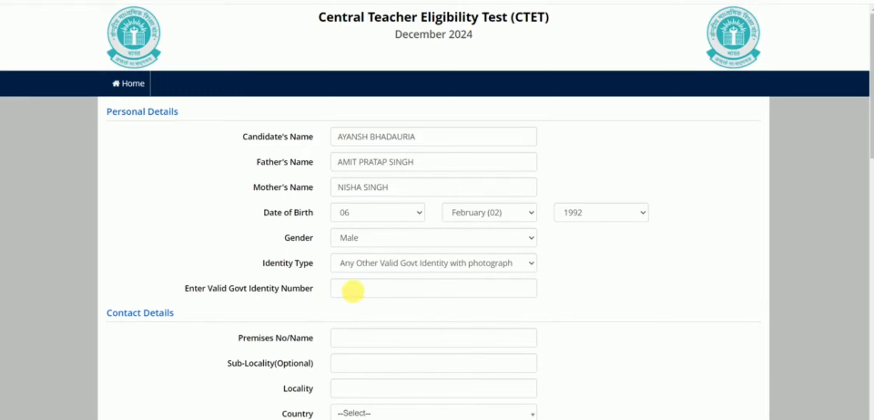
left_click(354, 287)
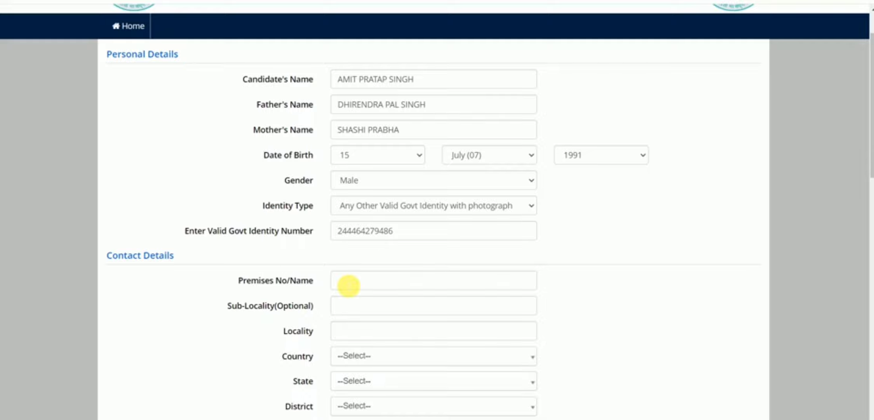
Fill in the premises name of the contact address.
left_click(349, 282)
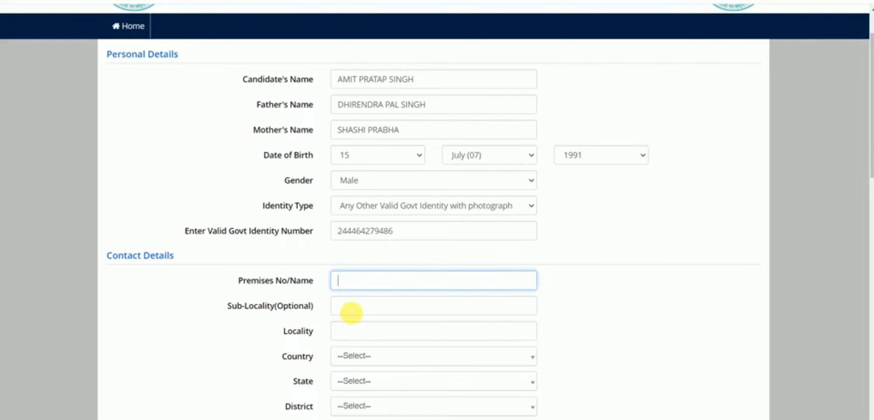
left_click(349, 335)
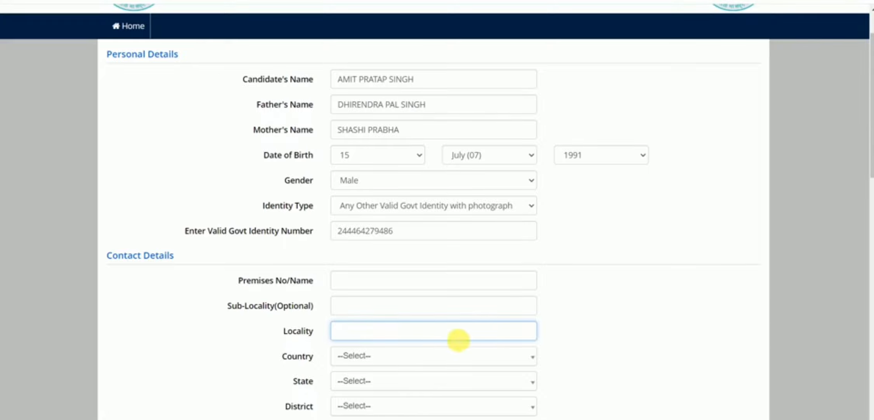
scroll(447, 339, "down", 3)
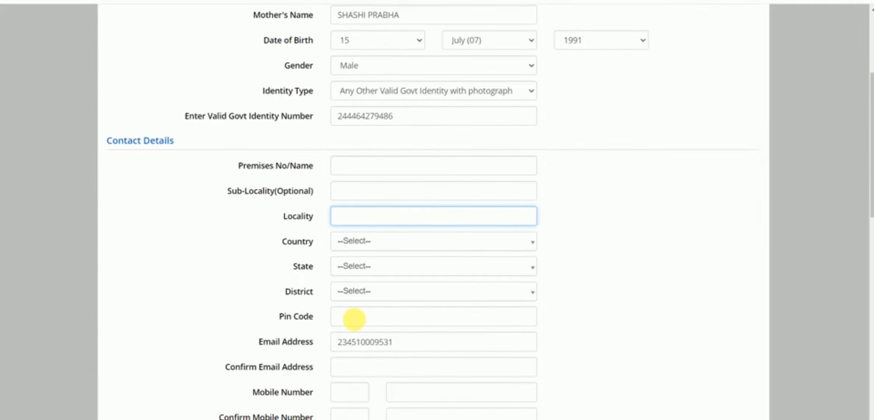
scroll(382, 346, "down", 2)
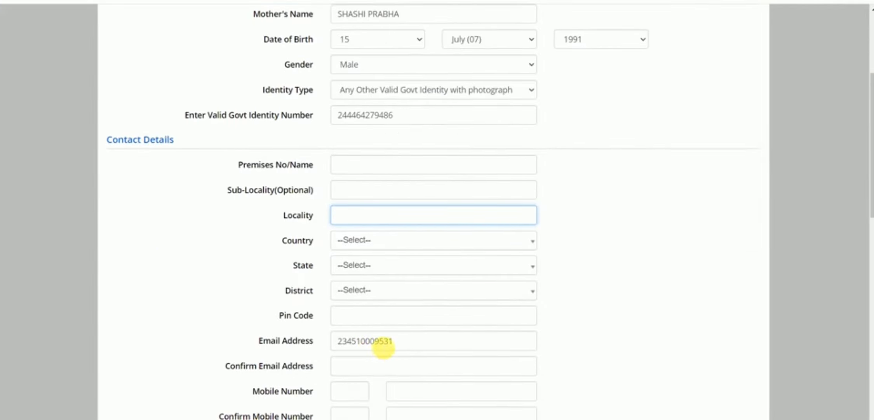
scroll(381, 337, "down", 2)
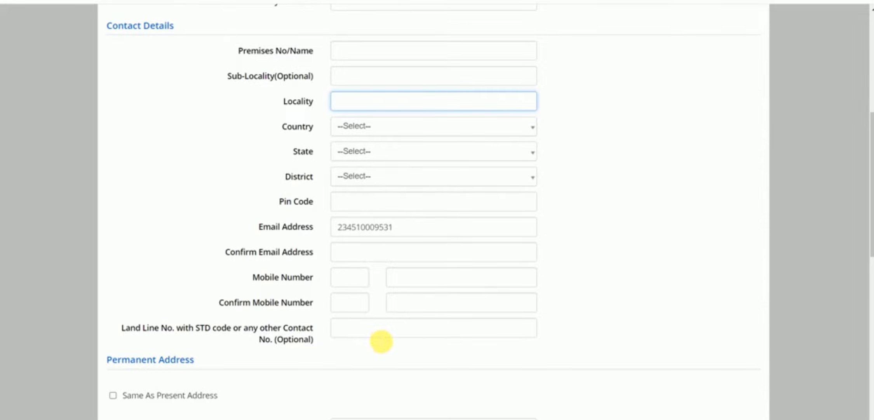
scroll(344, 335, "down", 5)
scroll(344, 335, "down", 2)
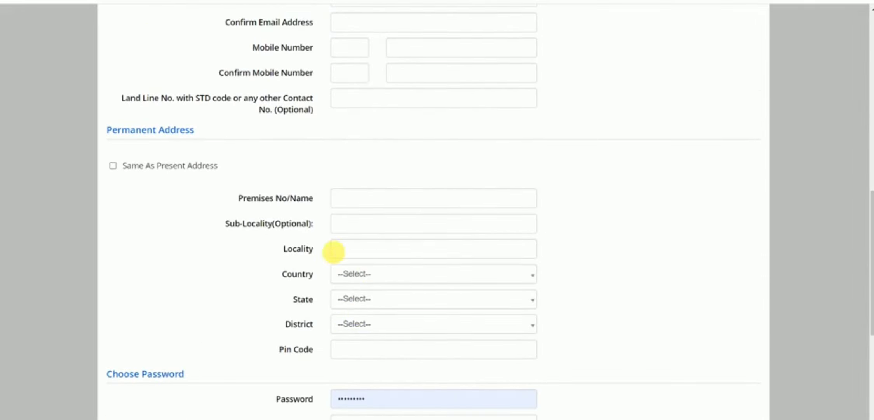
scroll(261, 197, "down", 4)
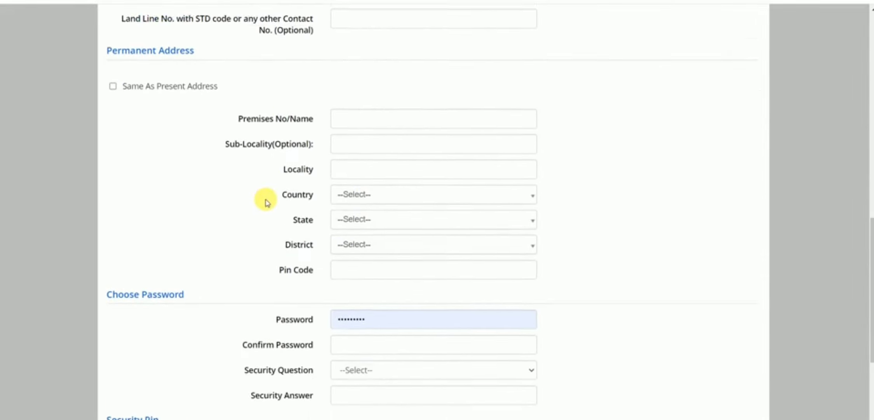
left_click(346, 216)
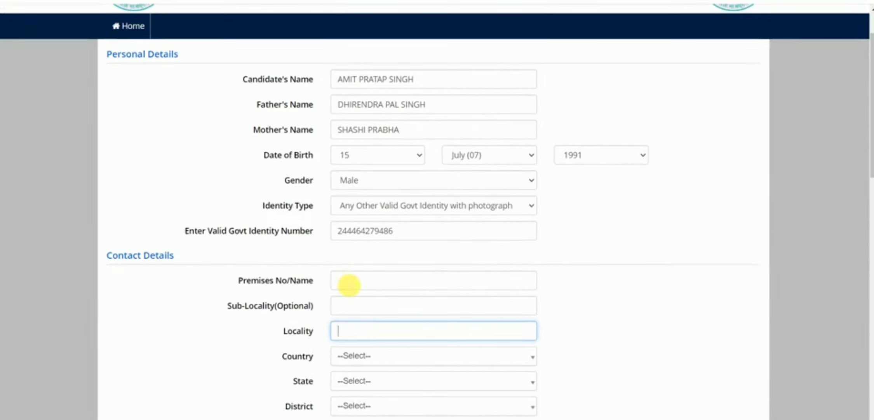
left_click(349, 282)
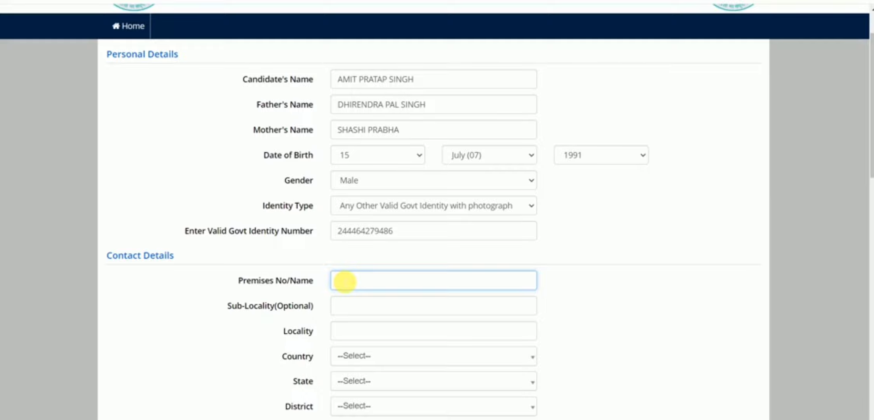
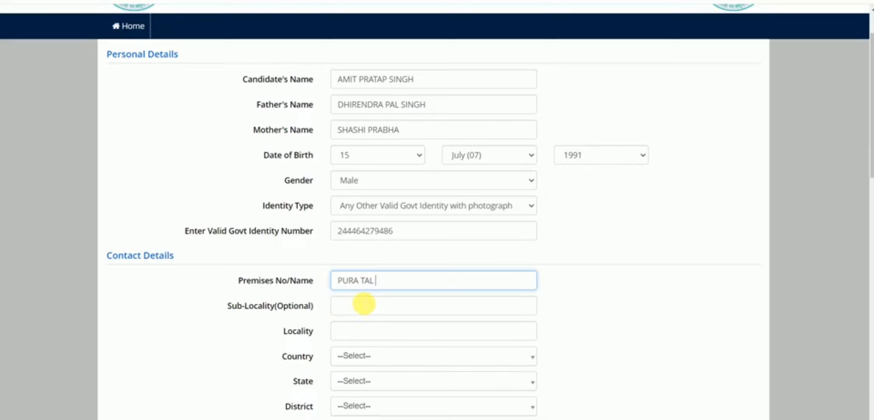
Enter the sub-locality, correcting a mistaken entry, and then the locality.
left_click(366, 307)
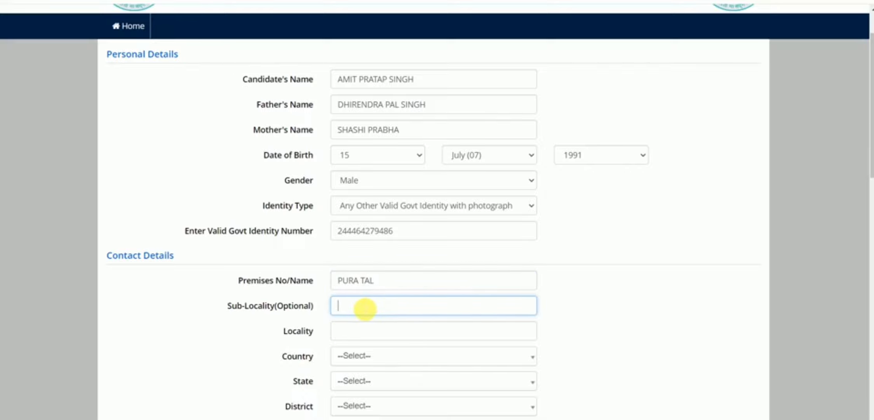
type("BAH")
left_click_drag(363, 304, 341, 311)
key("BackSpace")
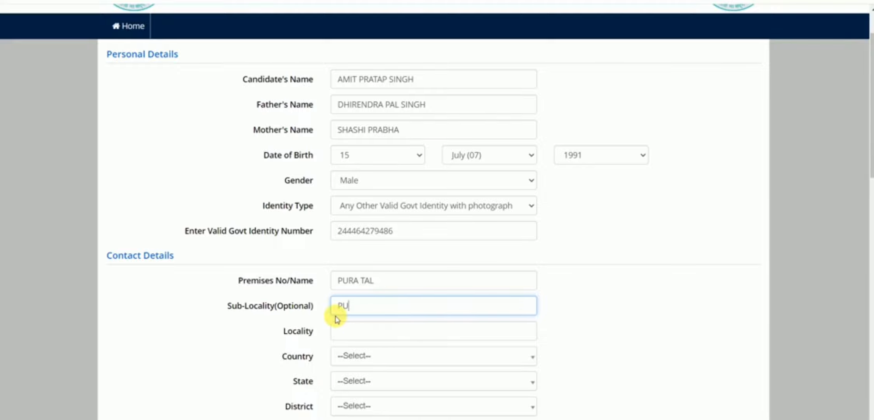
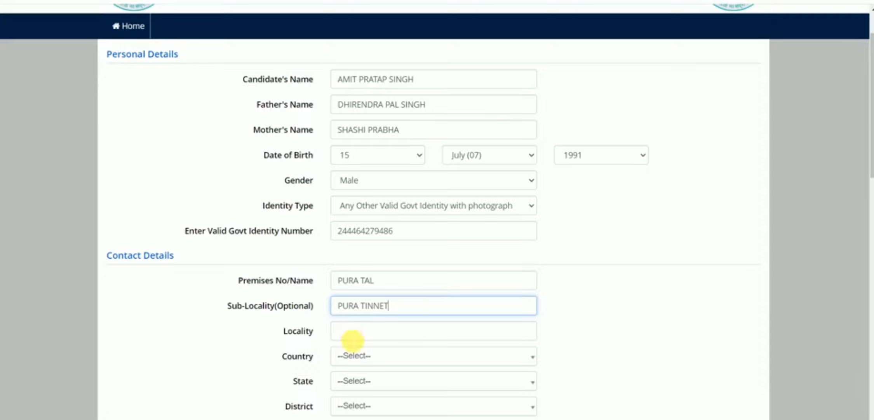
left_click(353, 338)
type("BAH")
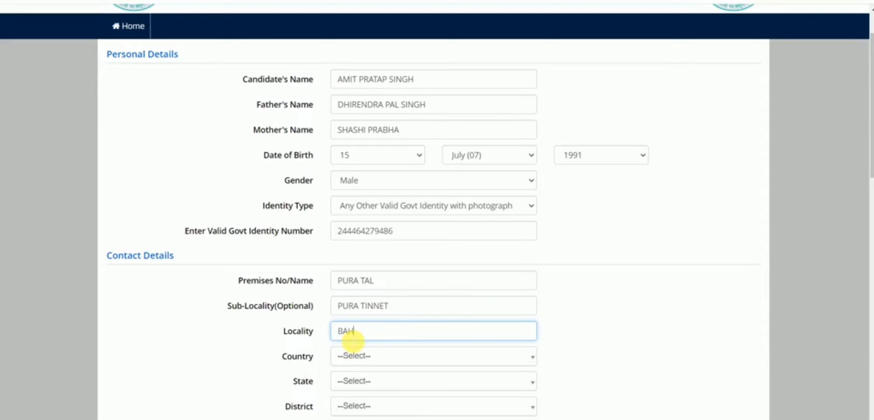
Choose India, UTTAR PRADESH and AGRA as country, state and district, and enter the PIN code.
left_click(379, 356)
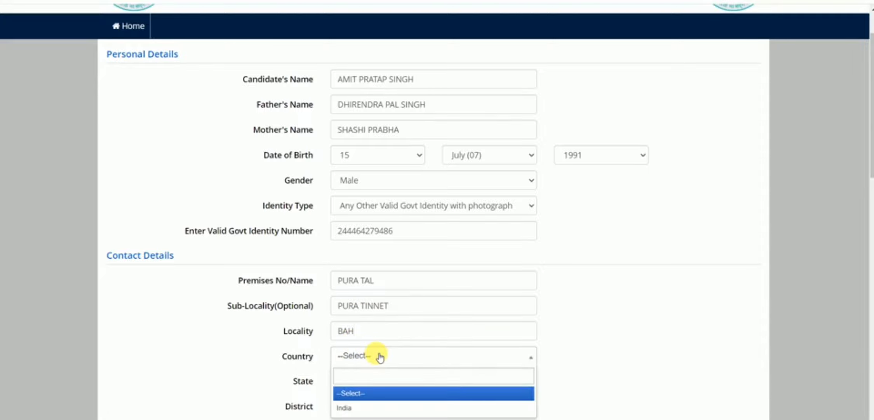
left_click(361, 408)
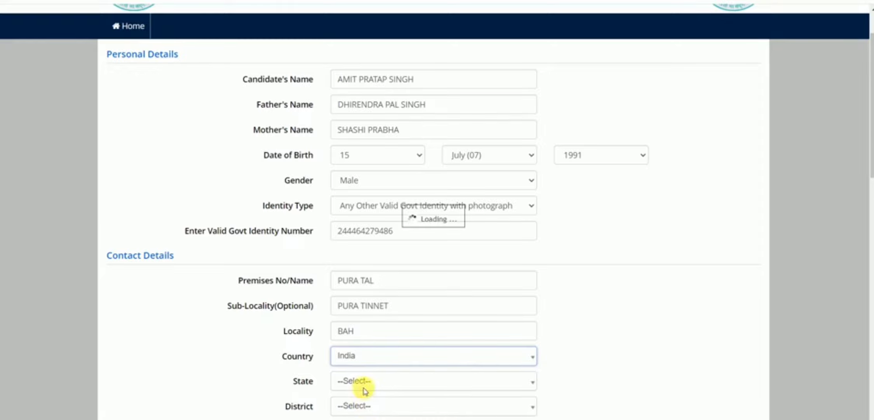
left_click(366, 382)
scroll(363, 384, "down", 5)
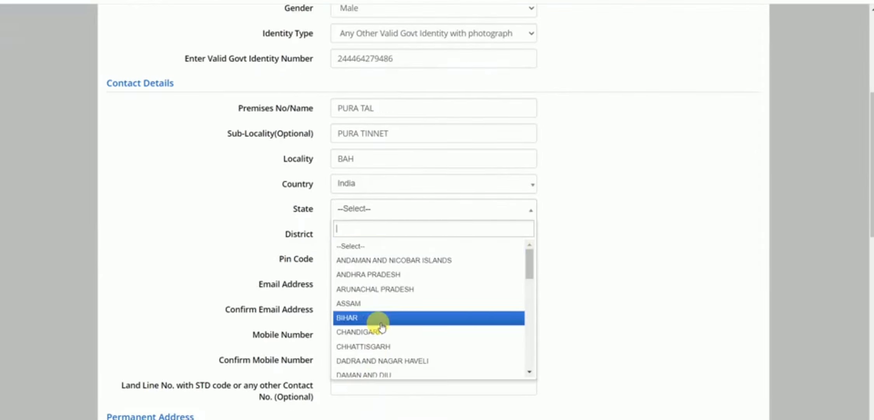
scroll(382, 330, "down", 8)
left_click(376, 340)
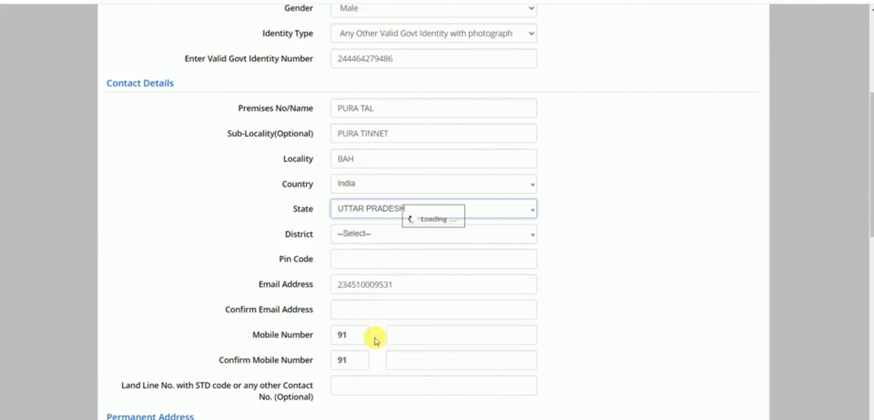
left_click(364, 234)
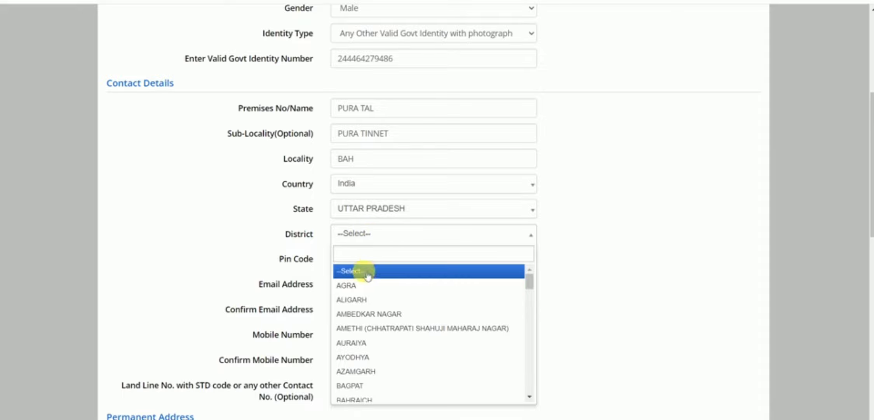
left_click(364, 286)
left_click(359, 264)
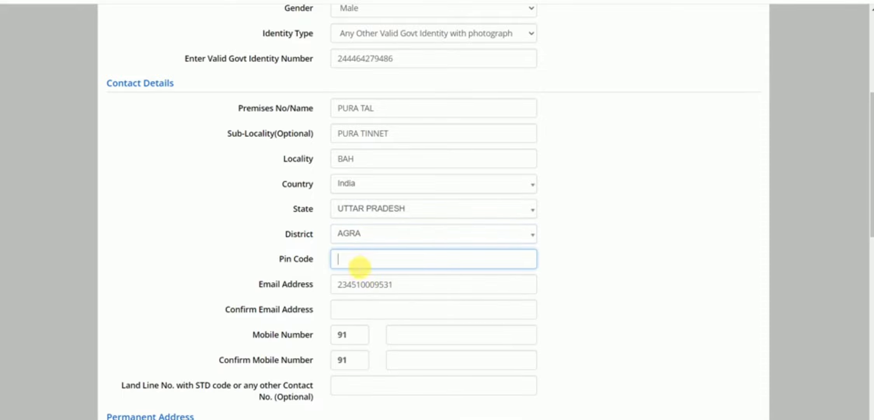
type("283104")
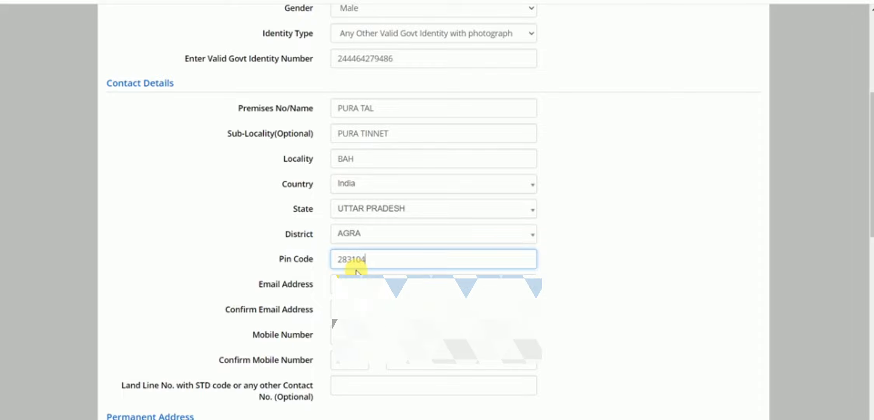
Enter the e-mail address and its confirmation, clearing the validation error.
left_click(371, 283)
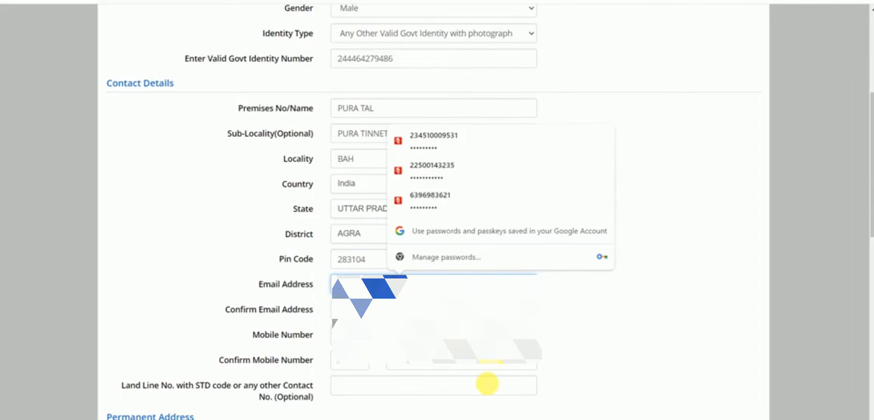
key("BackSpace")
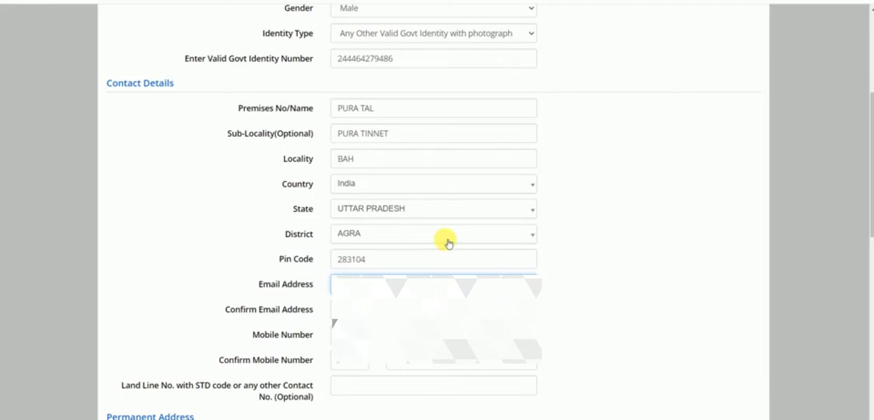
left_click(352, 297)
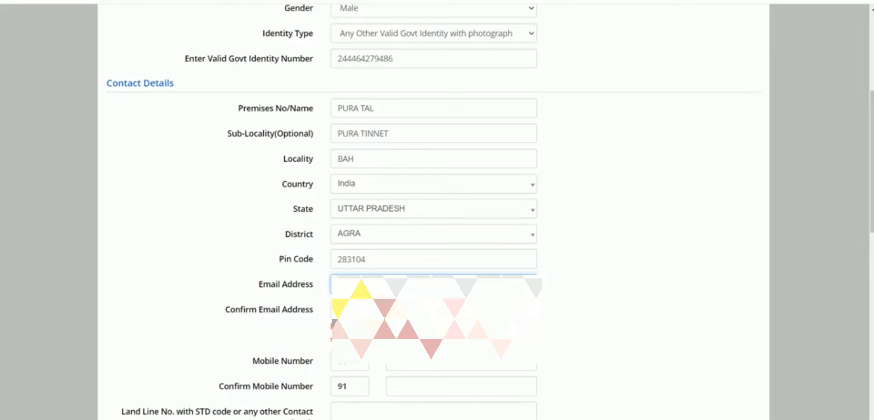
left_click(350, 307)
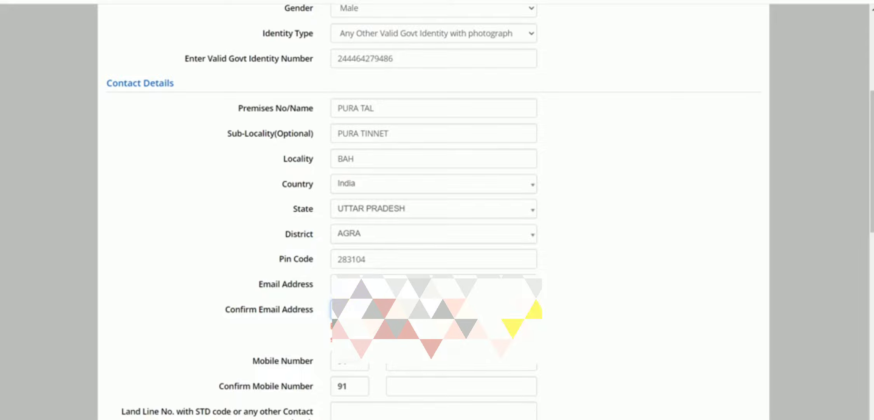
left_click(564, 289)
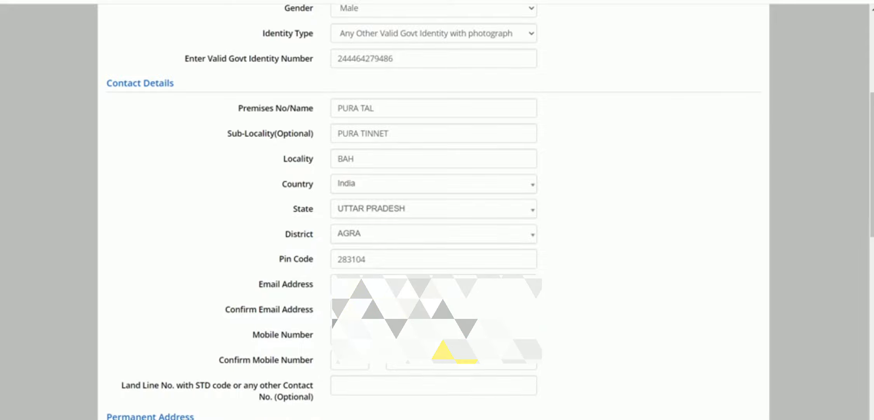
Enter the mobile number and confirm it.
key("Tab")
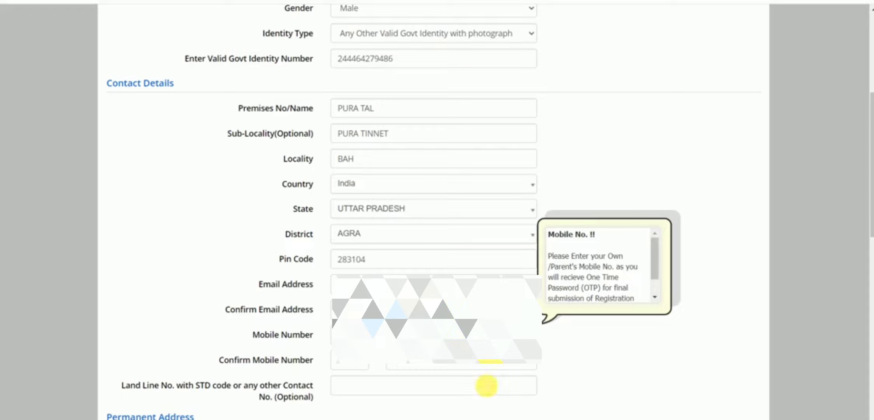
left_click(447, 359)
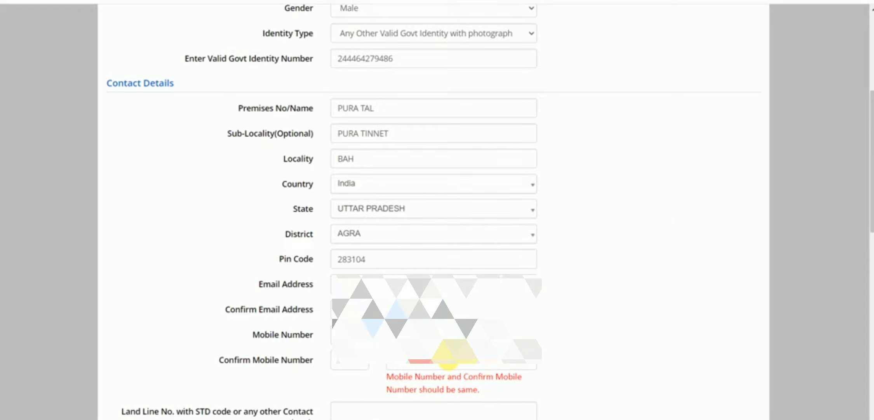
left_click(447, 365)
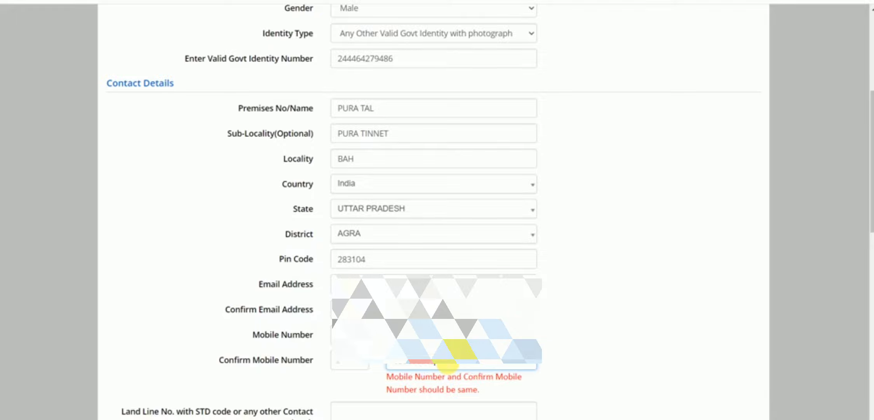
scroll(447, 364, "down", 3)
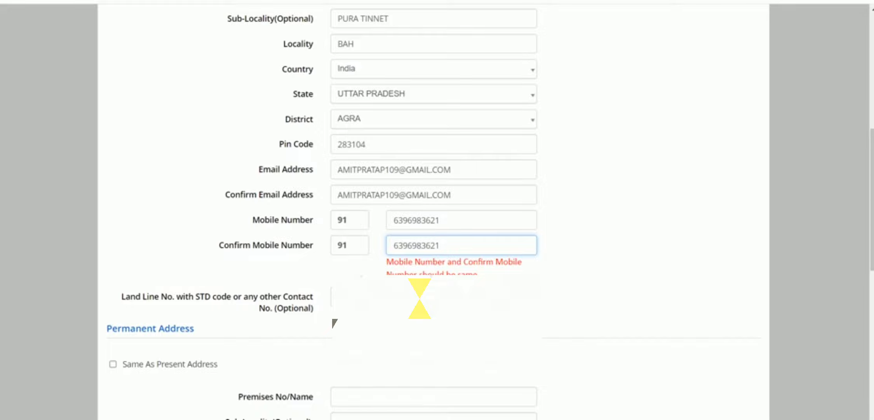
scroll(400, 298, "down", 3)
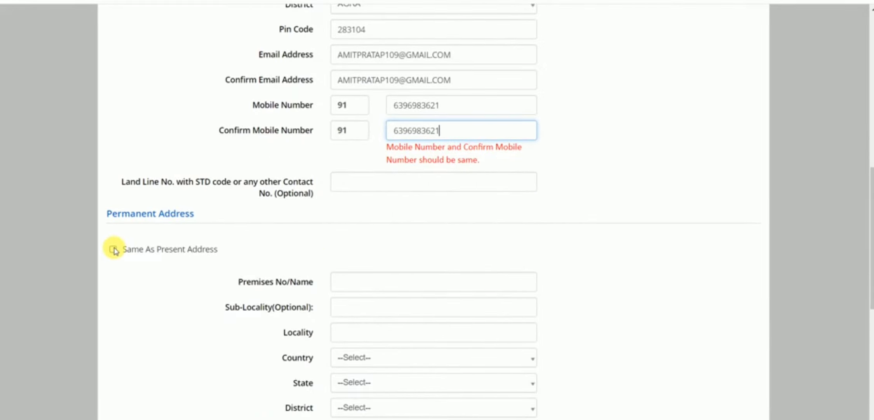
Mark the permanent address same as the present address and enter the account password.
left_click(114, 251)
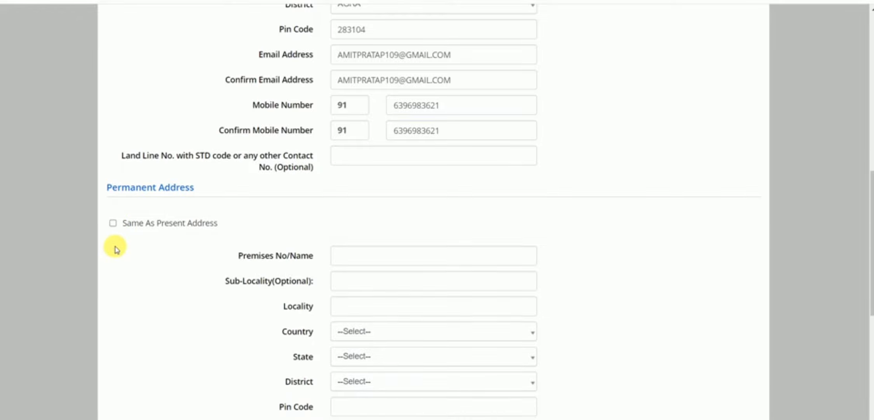
left_click(113, 223)
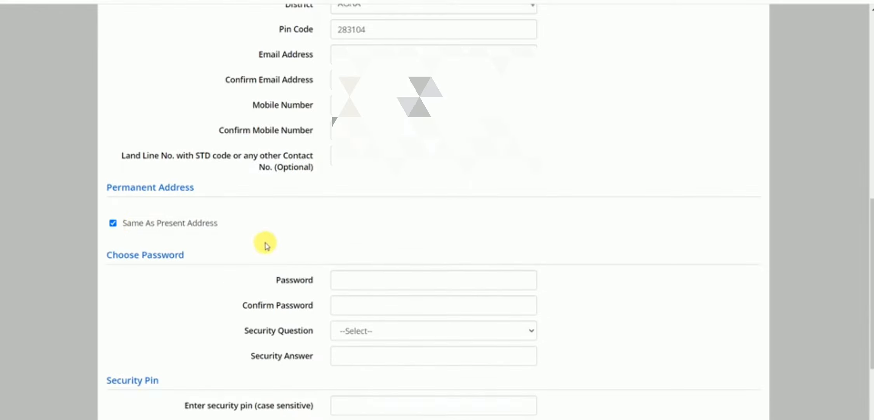
type("**********")
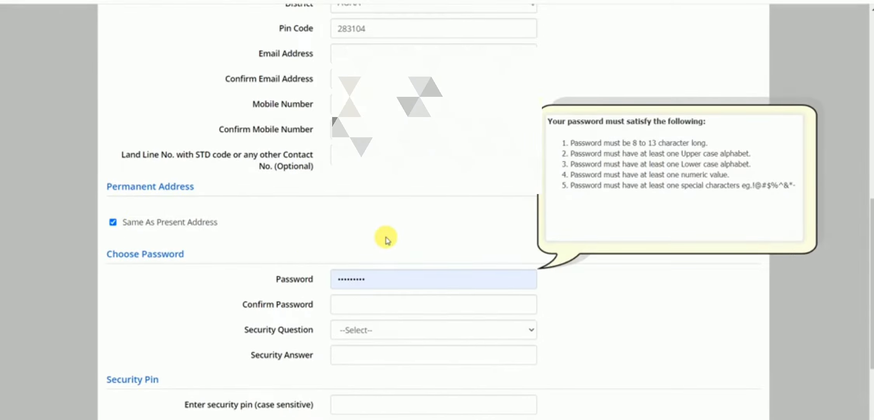
scroll(386, 236, "down", 3)
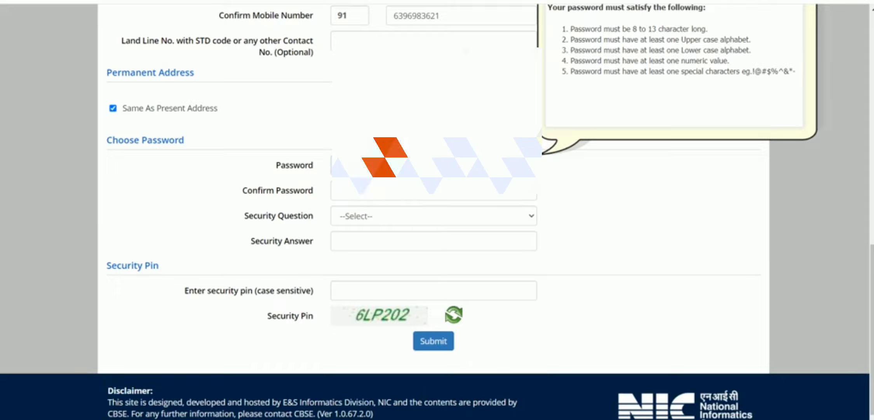
Re-enter the password in Confirm Password, dismissing Chrome's saved-password suggestions.
left_click(311, 192)
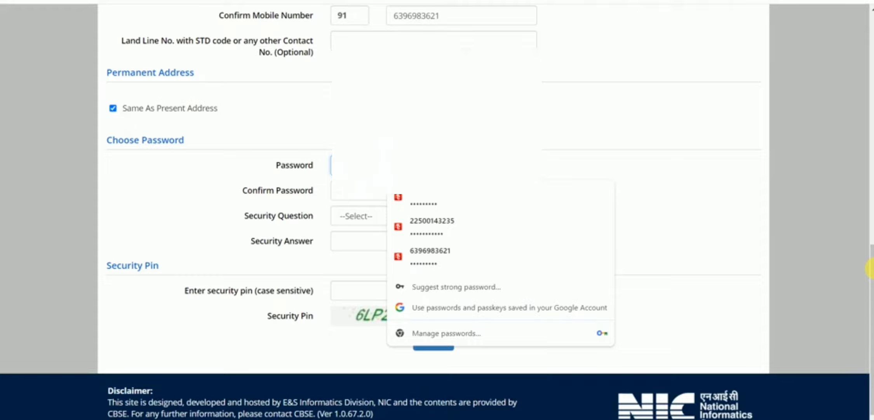
left_click(366, 192)
key("Escape")
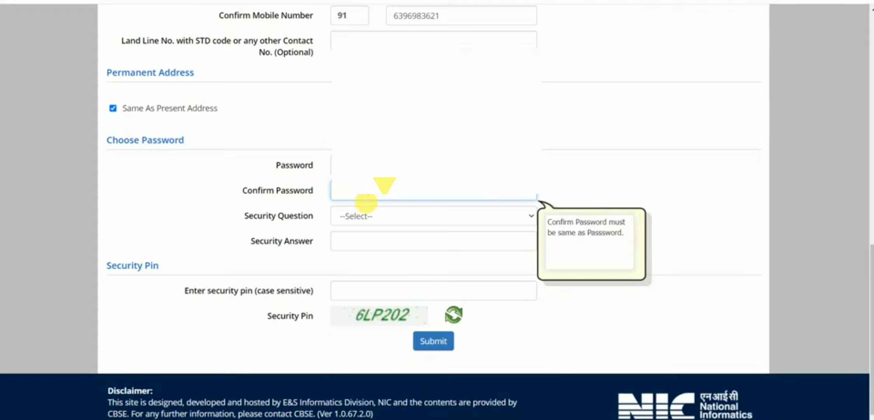
left_click(585, 171)
left_click(408, 190)
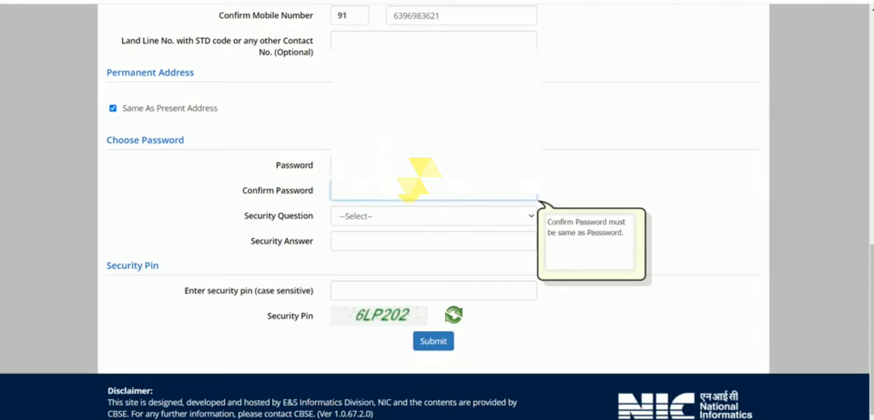
left_click(597, 179)
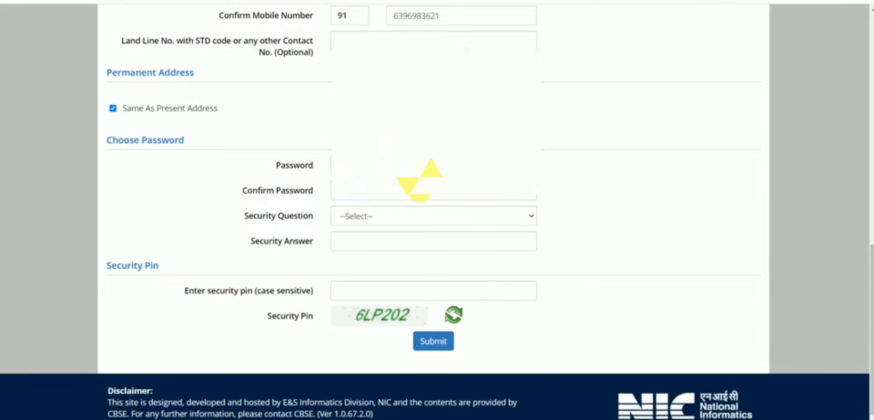
left_click(407, 219)
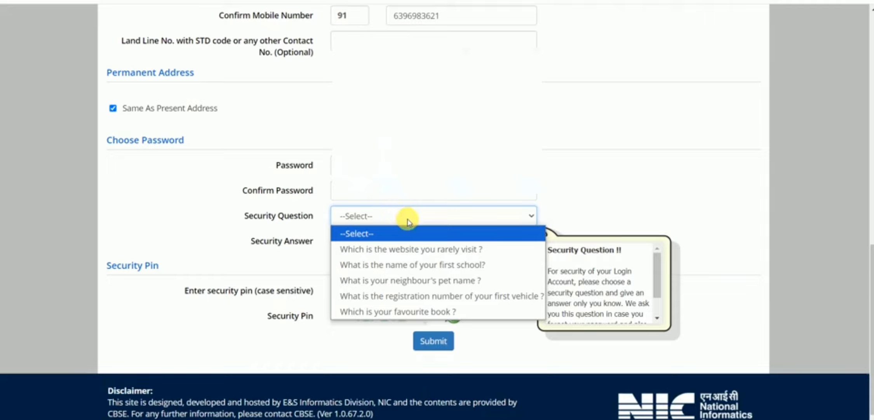
Pick 'Which is the website you rarely visit ?', type a security answer, and enter the captcha security pin.
left_click(406, 249)
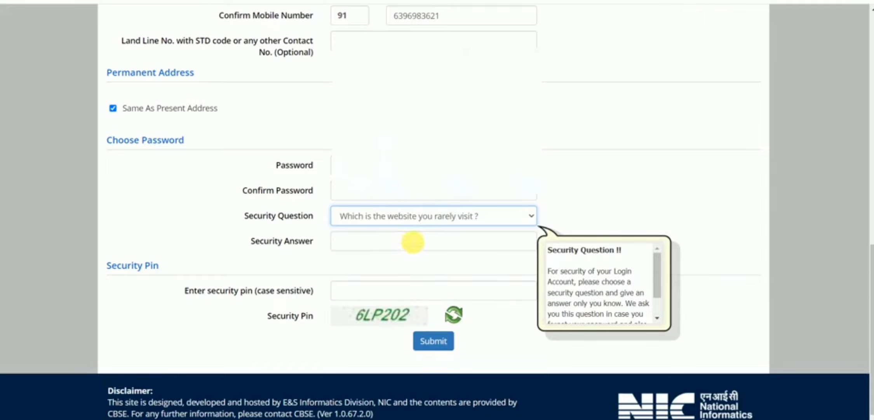
left_click(412, 243)
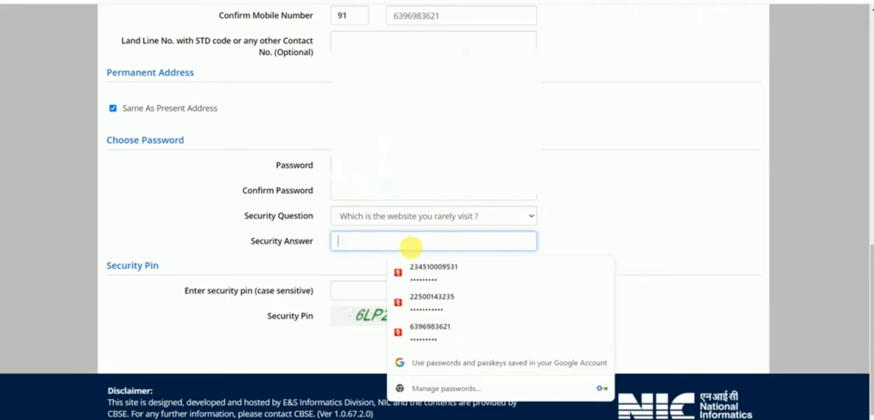
type("aaaaaa")
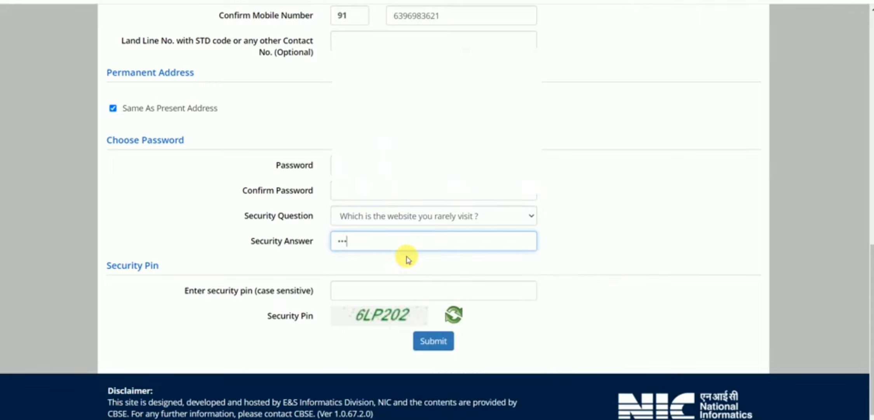
type("aaaaa")
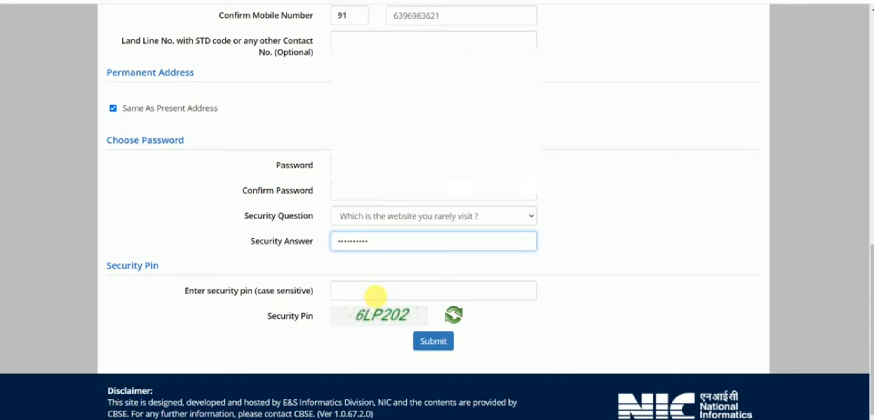
left_click(375, 296)
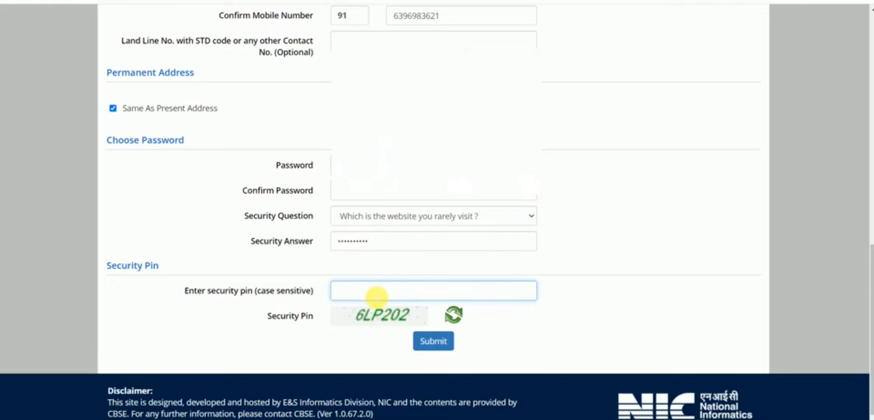
type("6lp202")
Submit the form, close the pin-mismatch message, and re-enter the password confirmation.
left_click(434, 341)
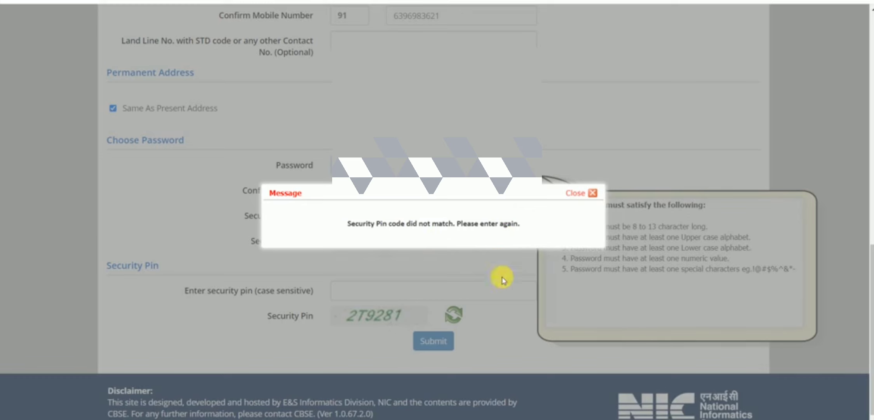
left_click(594, 192)
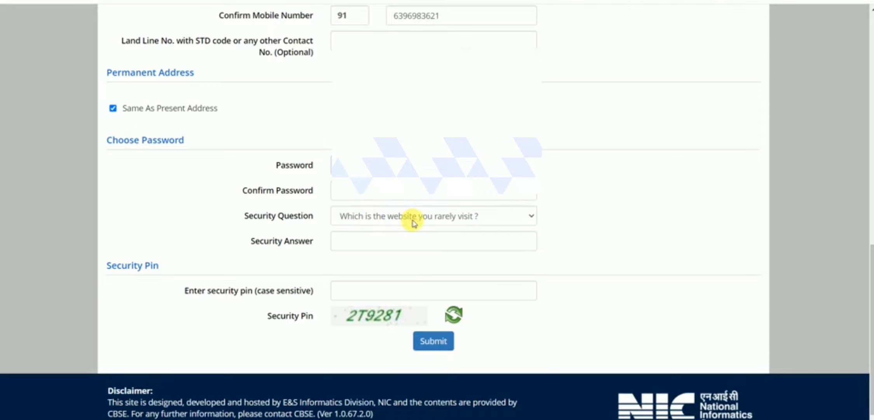
scroll(367, 199, "up", 4)
scroll(368, 201, "down", 5)
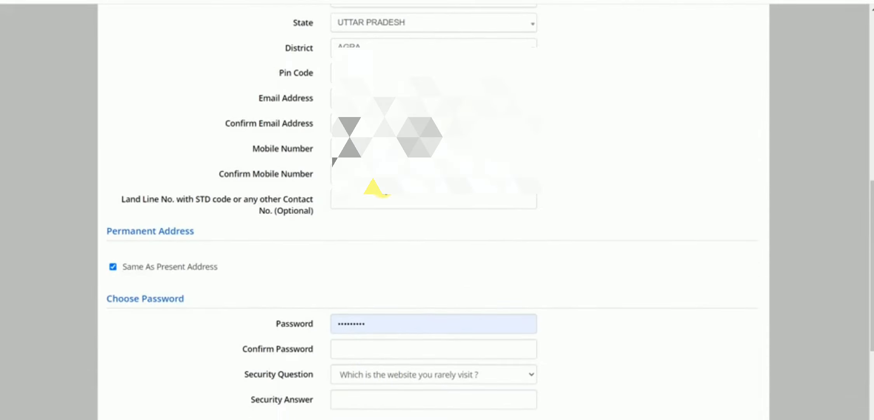
left_click(352, 180)
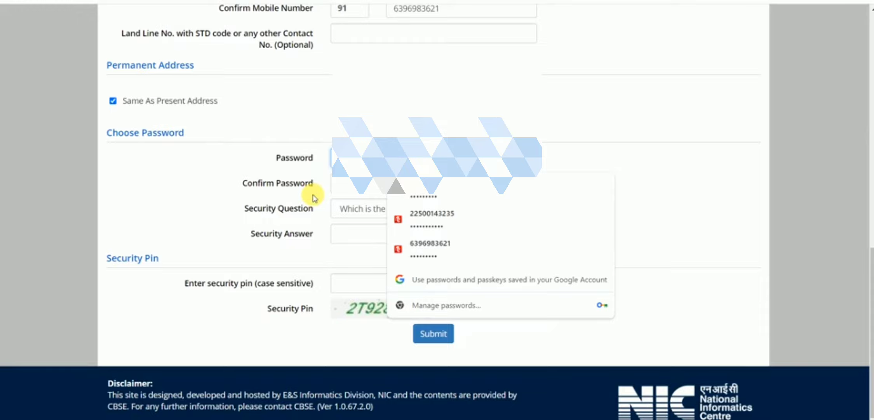
left_click(315, 197)
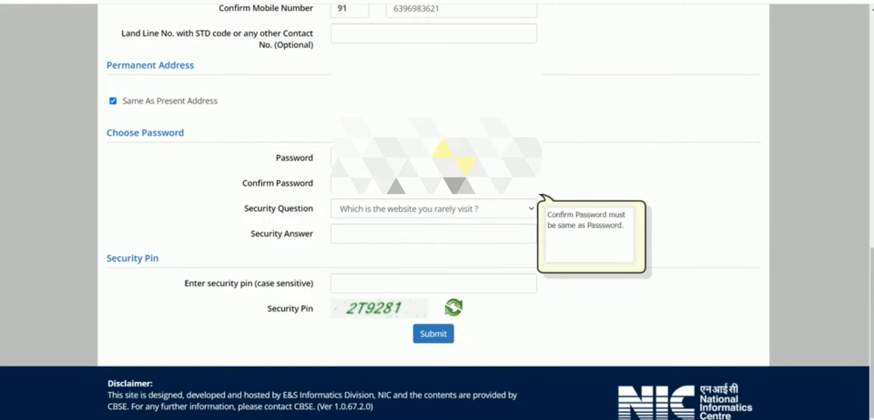
Switch to 'Which is your favourite book ?', answer it, enter the new captcha pin, and submit.
left_click(437, 206)
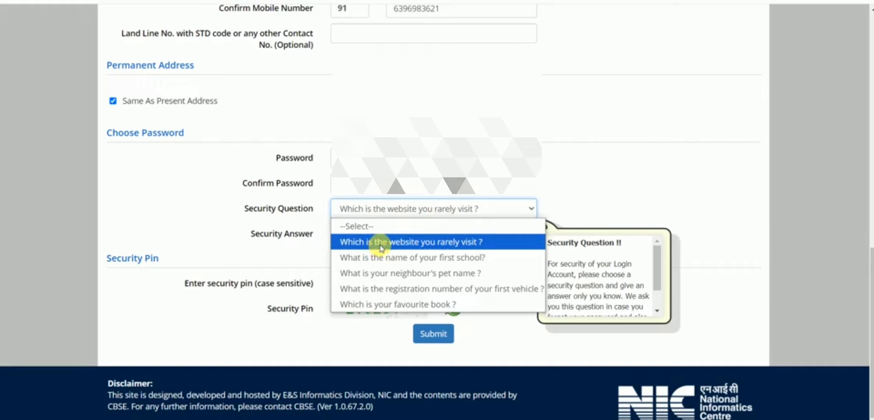
left_click(391, 304)
left_click(362, 234)
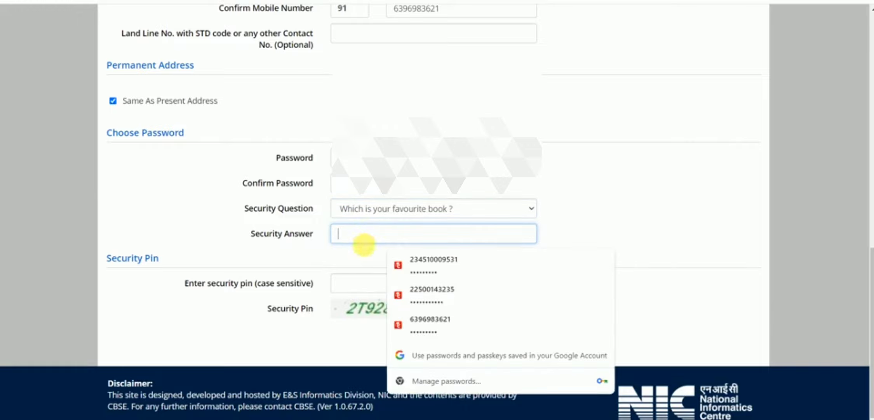
type("•")
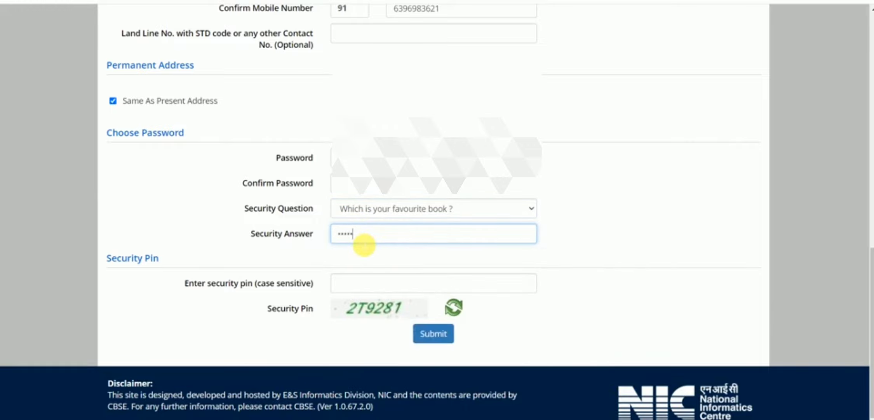
left_click(366, 286)
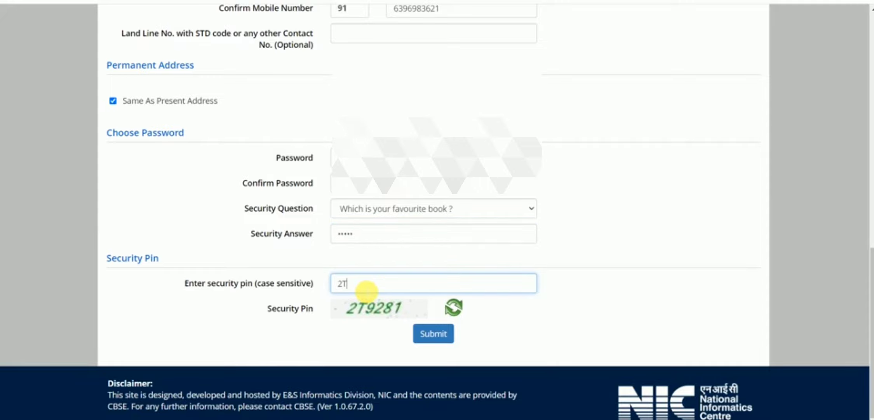
type("2T9281")
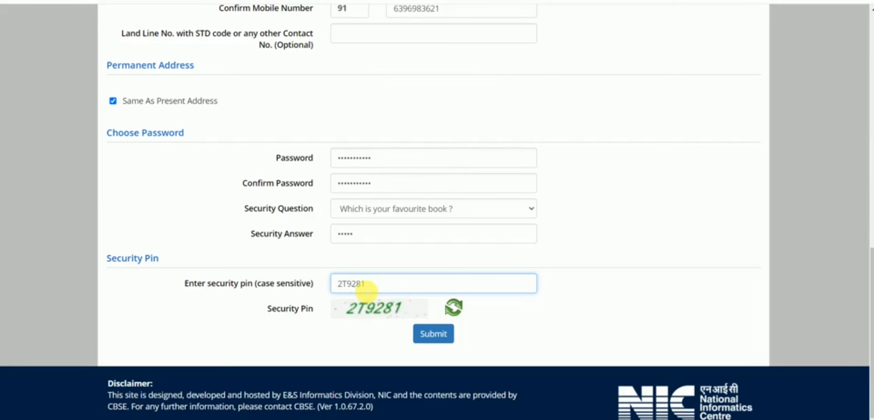
left_click(432, 333)
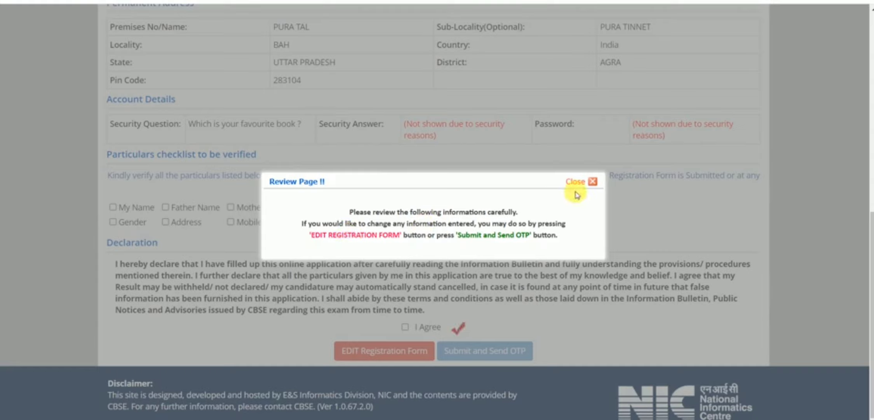
Close the review notice and tick Name, Father Name, Mother Name and Date of Birth as verified.
left_click(593, 181)
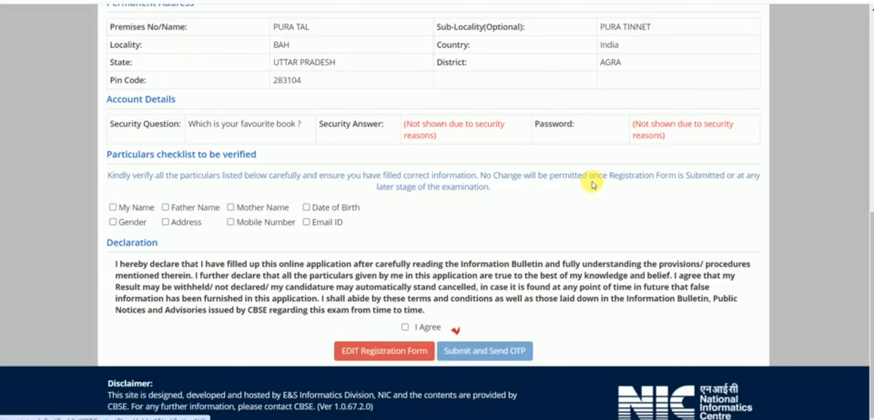
scroll(389, 183, "up", 7)
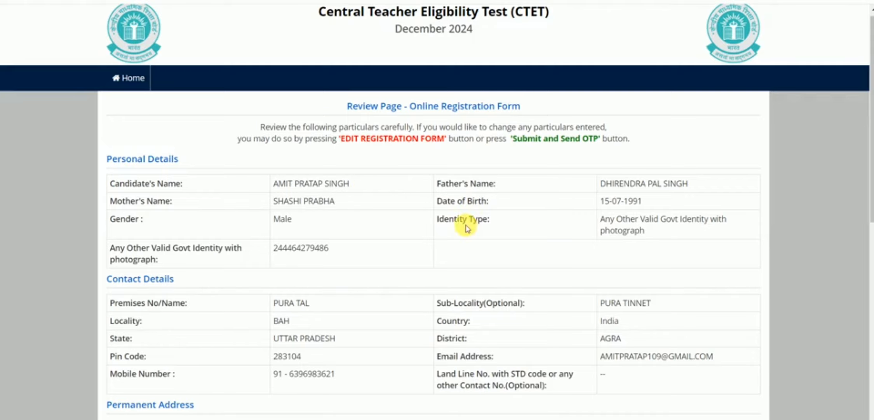
scroll(376, 240, "down", 4)
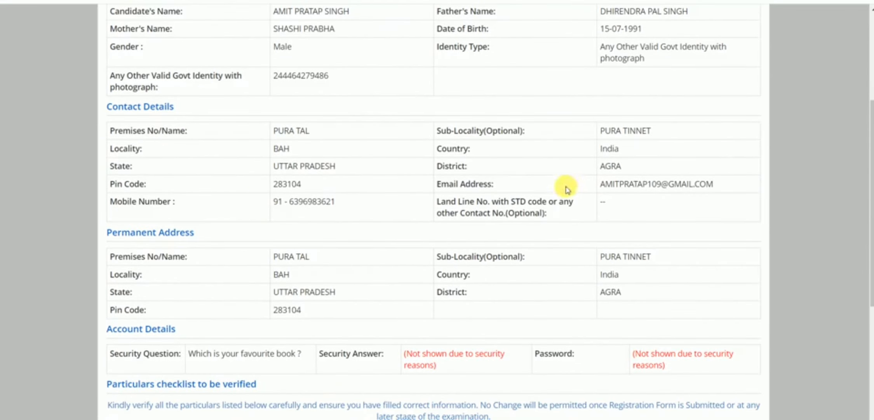
scroll(352, 205, "down", 4)
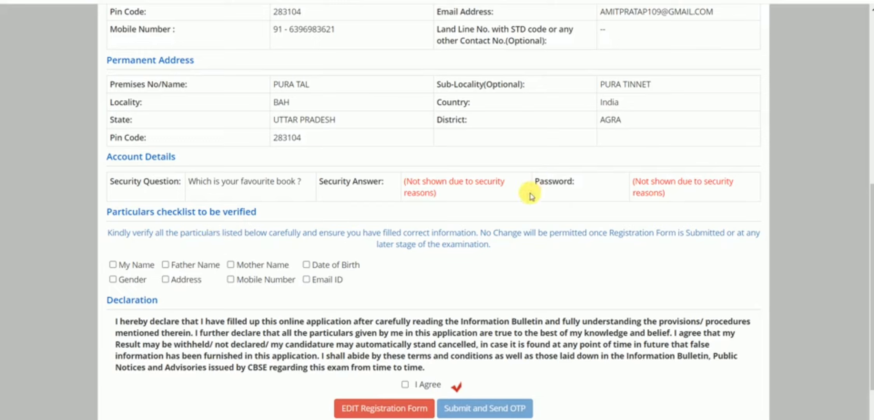
left_click(113, 265)
left_click(165, 265)
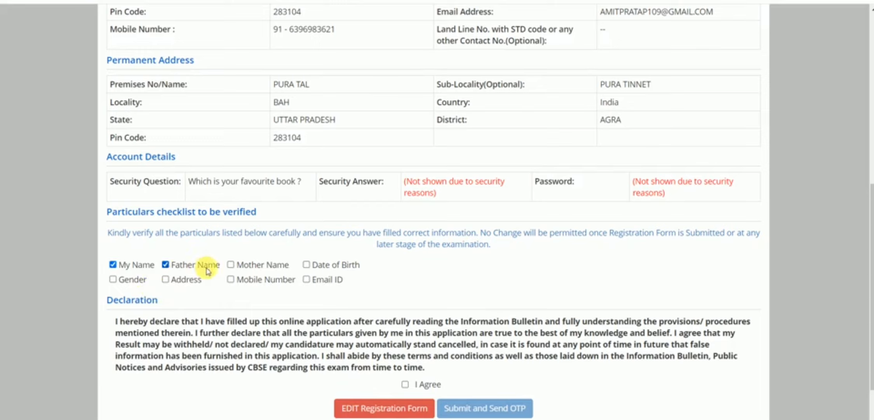
left_click(231, 265)
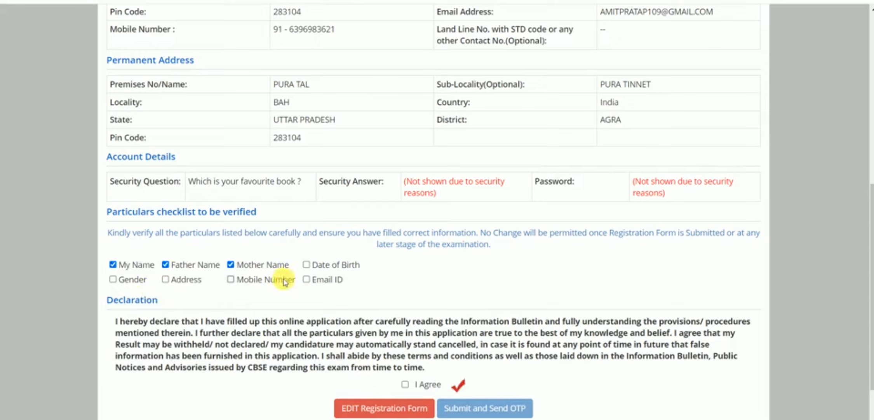
left_click(306, 267)
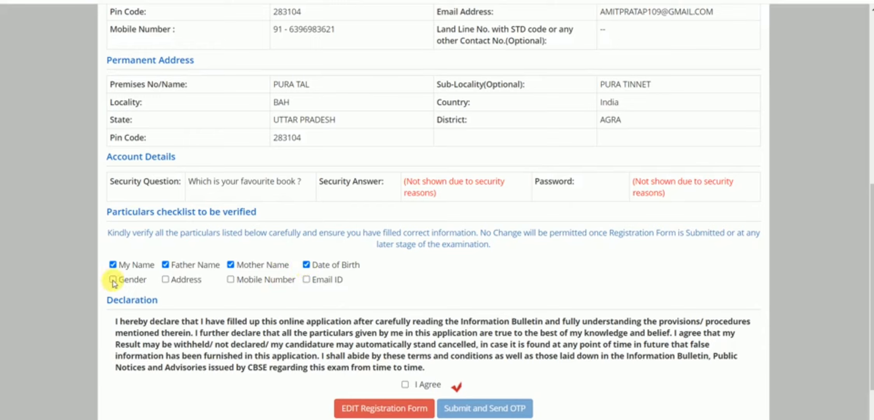
Tick Address and Email ID as verified, accept the declaration, and submit to request an OTP.
left_click(165, 280)
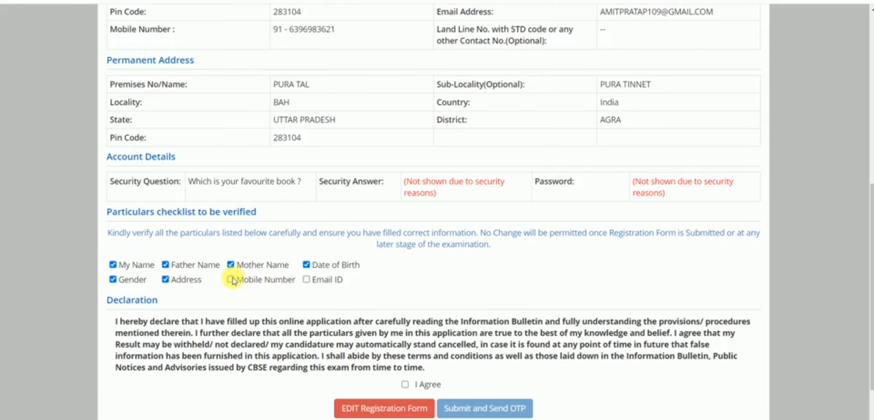
left_click(306, 280)
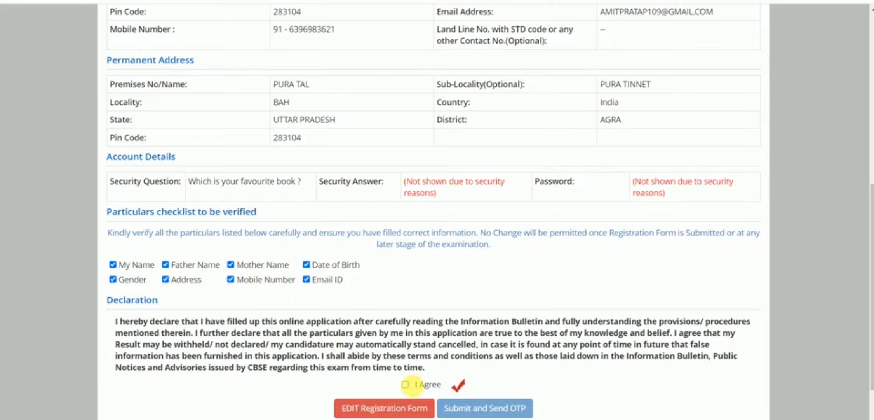
left_click(405, 383)
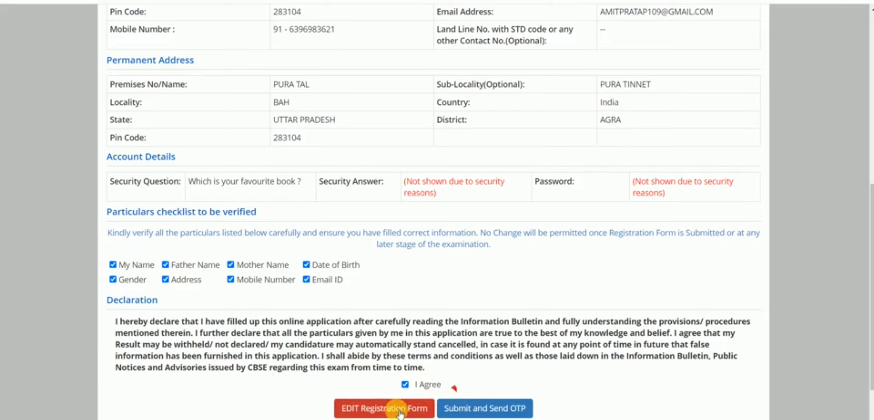
left_click(457, 407)
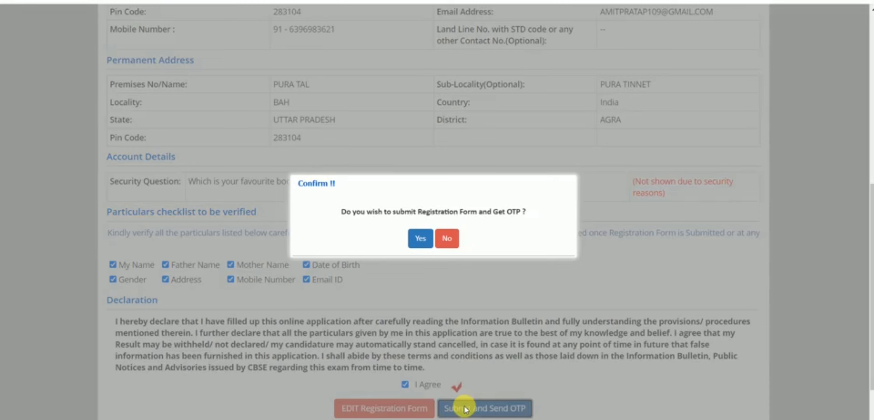
Confirm the submission, enter the SMS one-time password and submit the registration form.
left_click(421, 243)
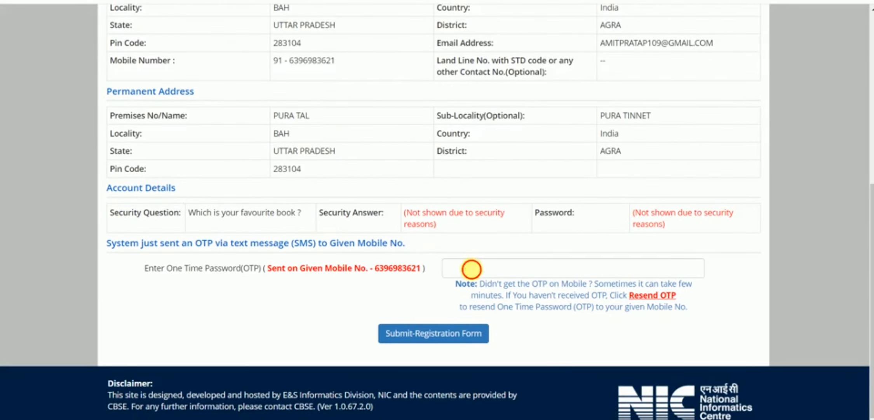
left_click(472, 269)
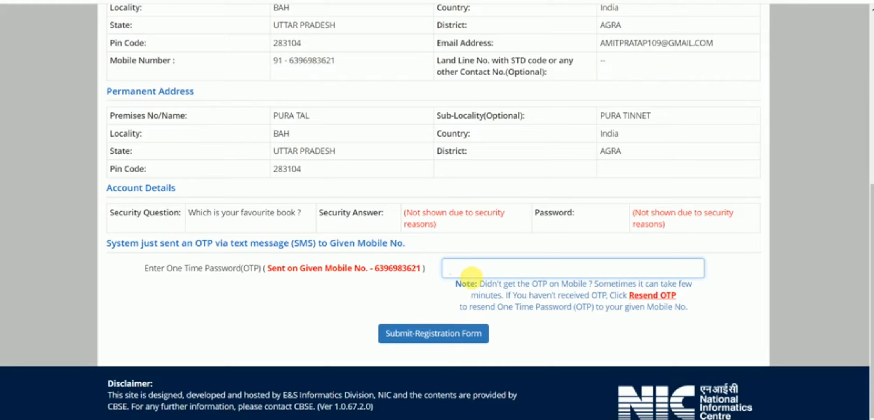
left_click(478, 269)
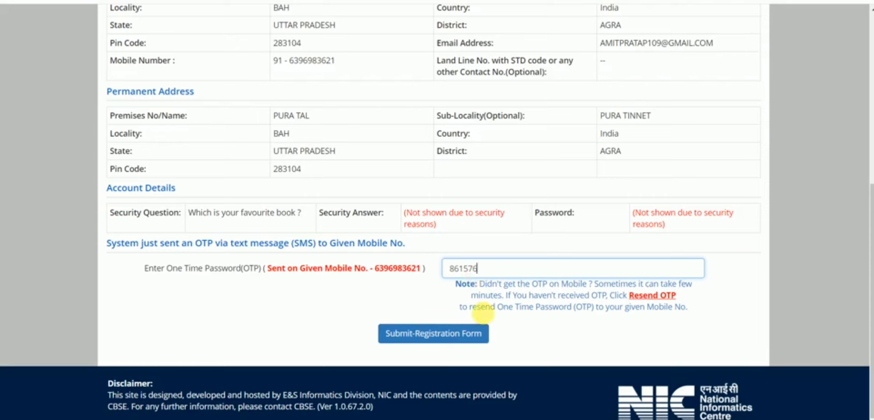
left_click(415, 334)
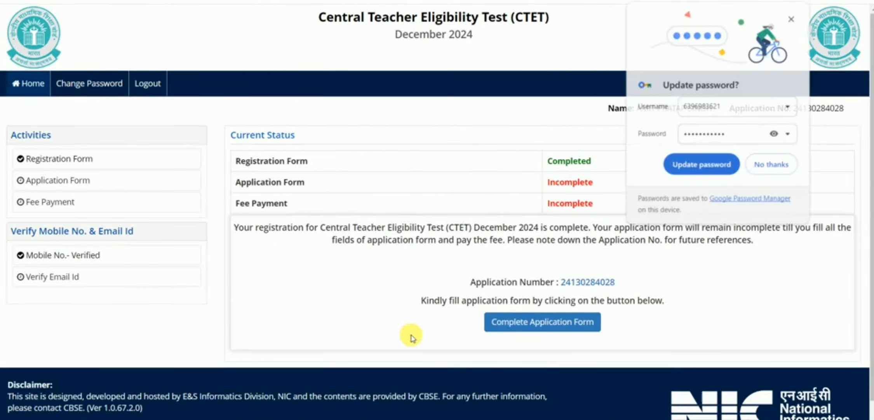
Dismiss Chrome's password prompt and go to Complete Application Form on the status page.
left_click(777, 166)
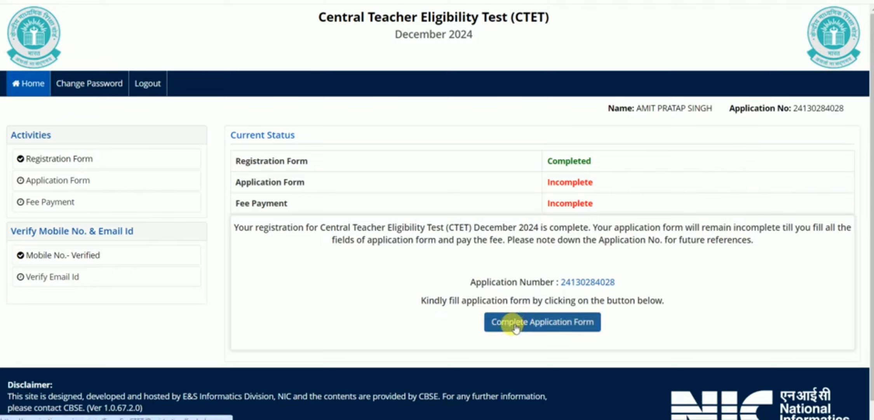
left_click(539, 326)
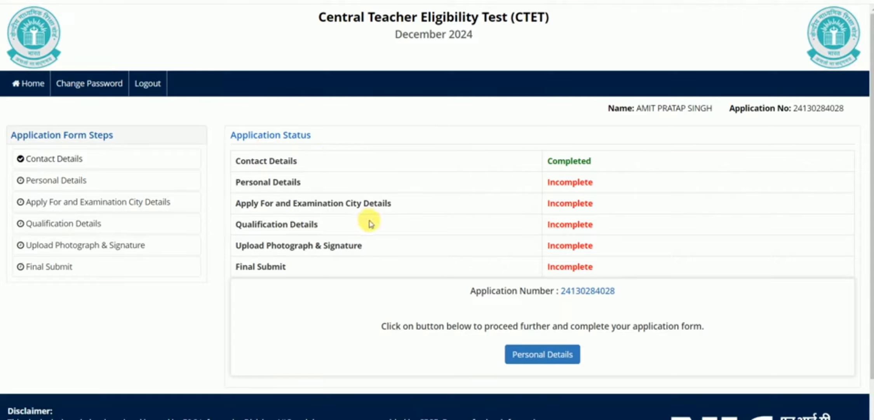
In Personal Details, set nationality to Indian and category to General.
left_click(550, 357)
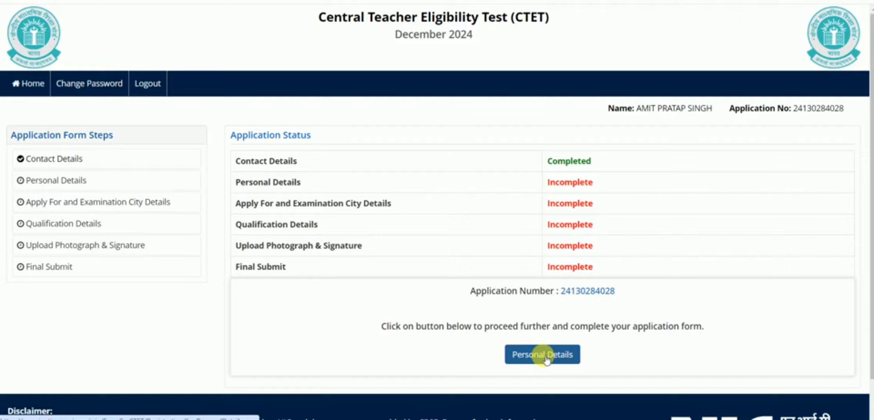
left_click(546, 358)
left_click(542, 356)
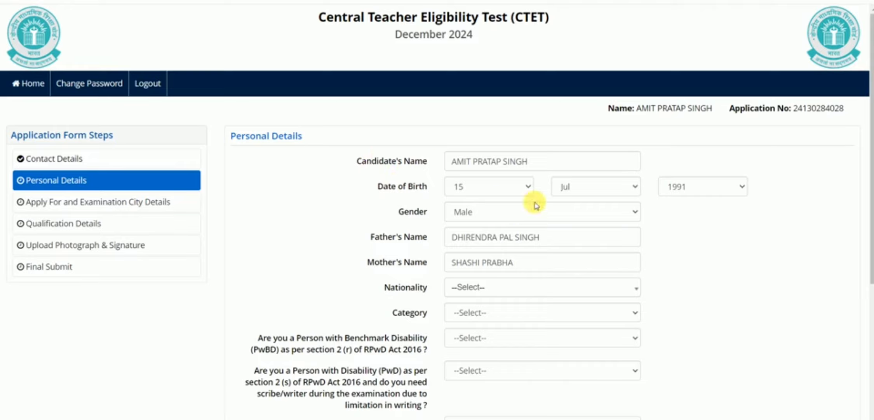
left_click(548, 290)
left_click(510, 336)
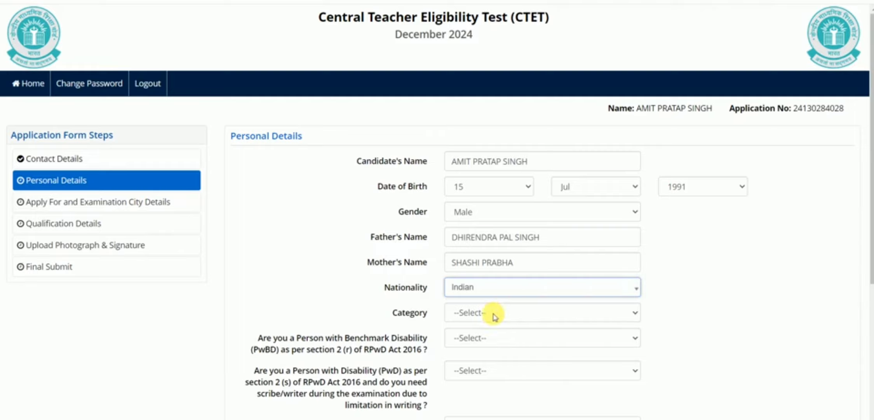
key("Tab")
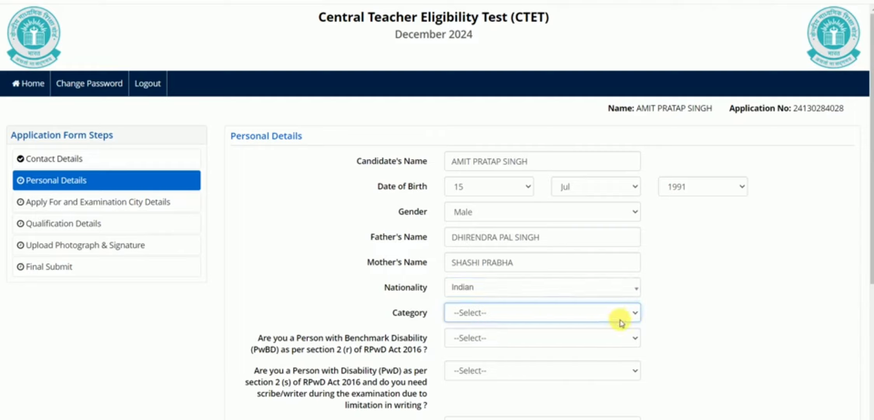
left_click(636, 314)
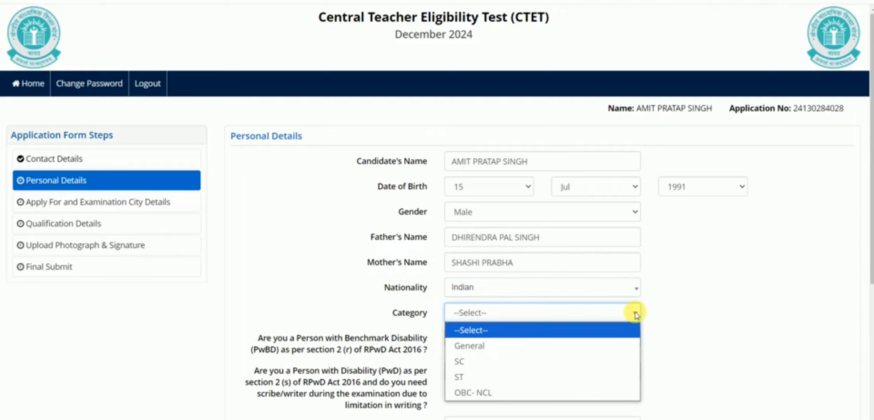
left_click(481, 349)
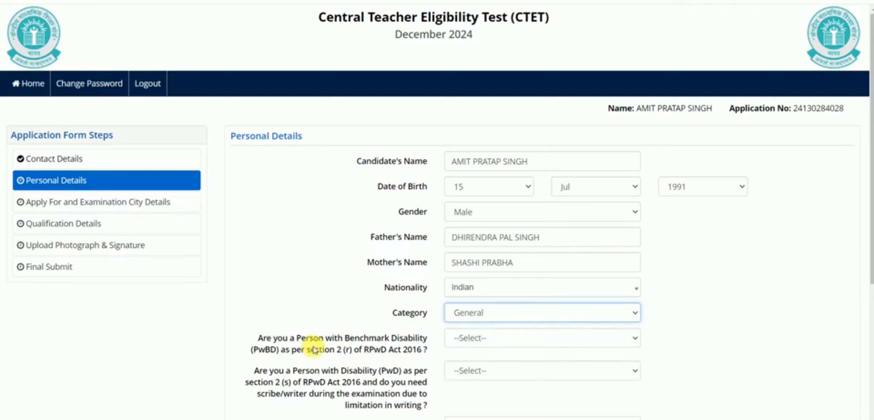
Answer No to benchmark disability and PwD scribe, and set employment status to Not Employed.
left_click(482, 339)
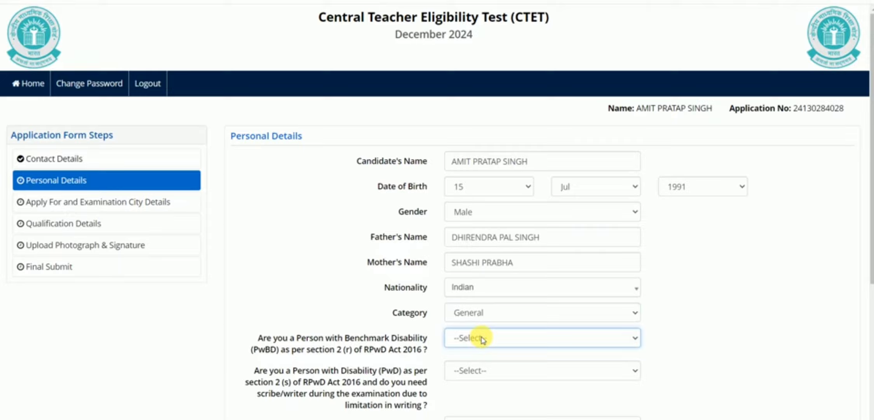
left_click(624, 346)
left_click(574, 386)
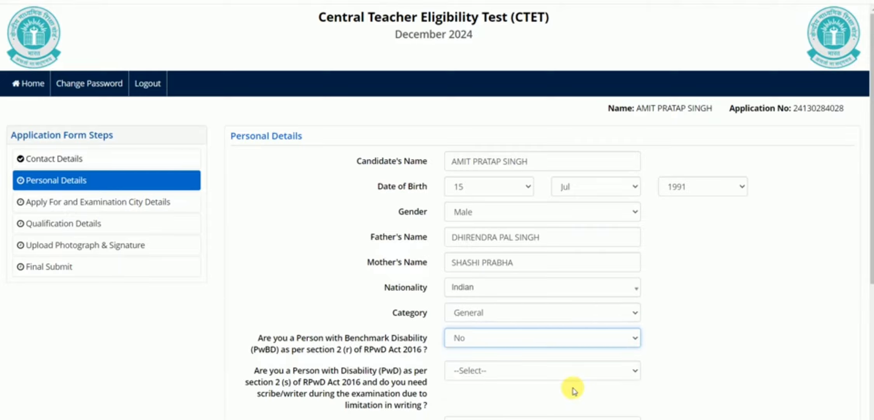
scroll(706, 289, "down", 5)
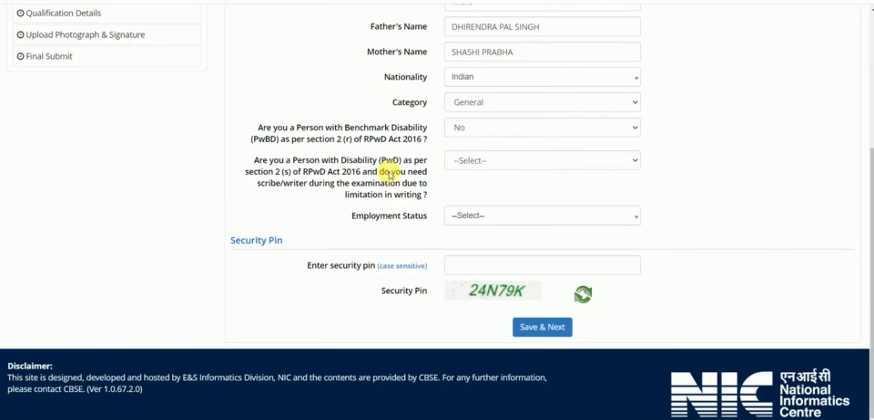
left_click(542, 160)
left_click(462, 194)
left_click(542, 216)
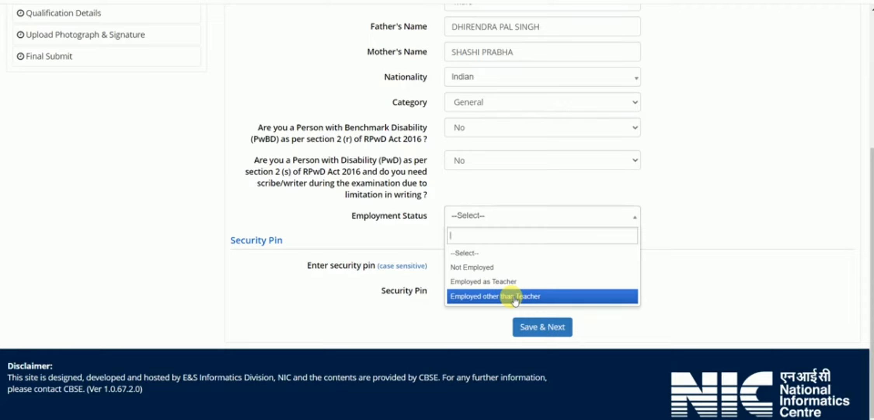
left_click(487, 271)
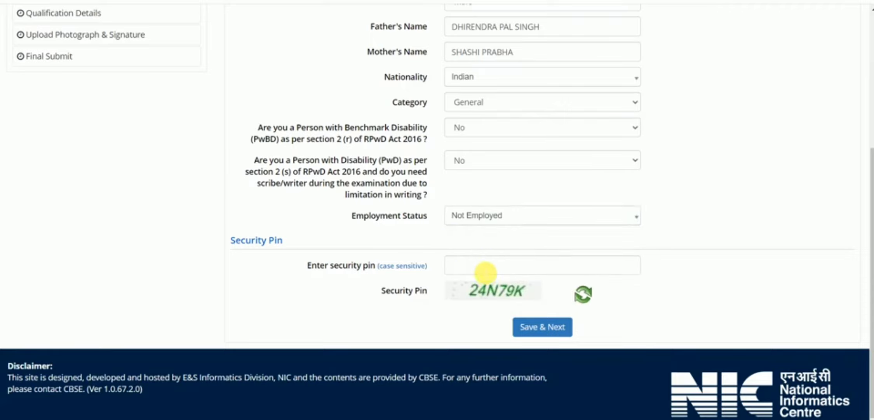
Enter the displayed security pin and save the Personal Details.
left_click(486, 273)
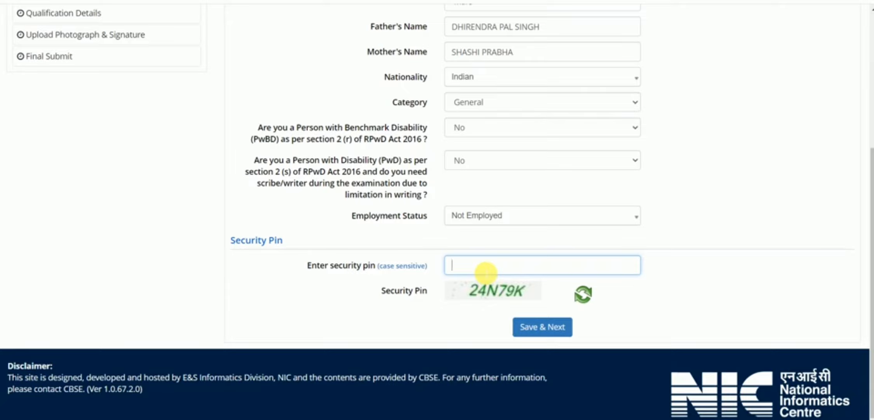
type("24N79K")
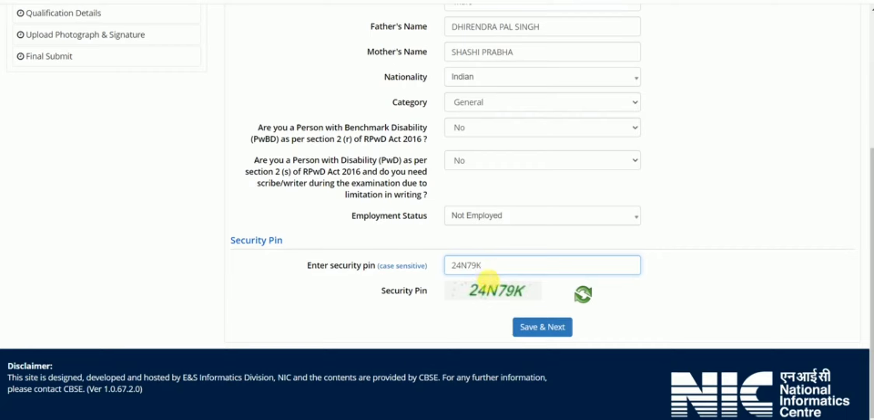
left_click(540, 327)
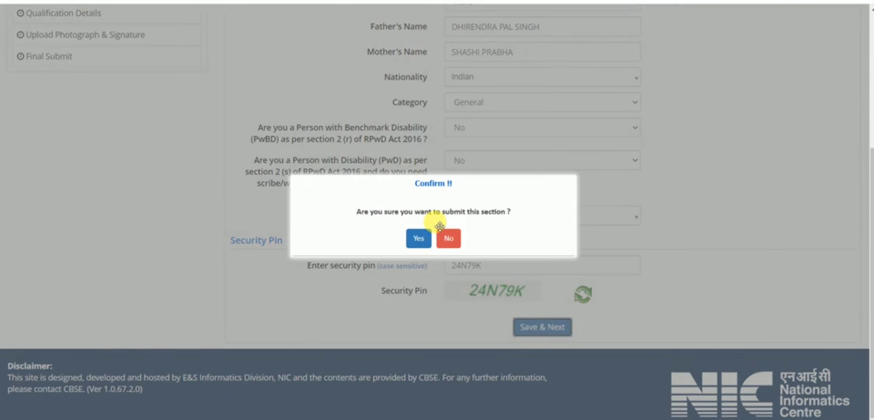
Confirm the Personal Details submission and apply for Both (Paper-I and Paper-II).
left_click(418, 237)
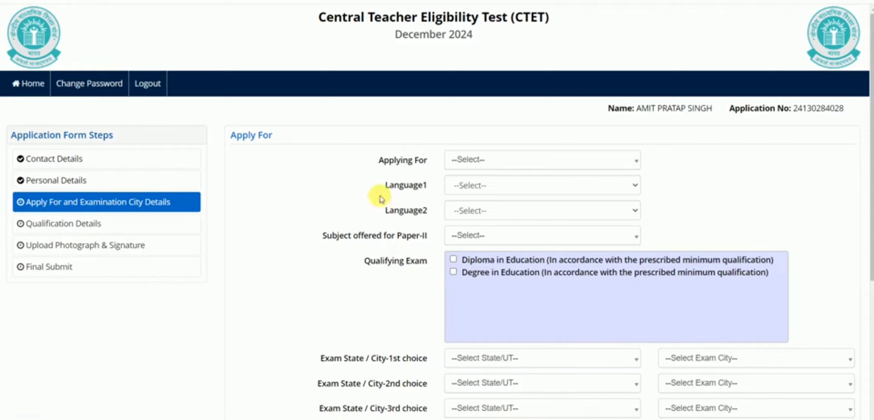
left_click(478, 166)
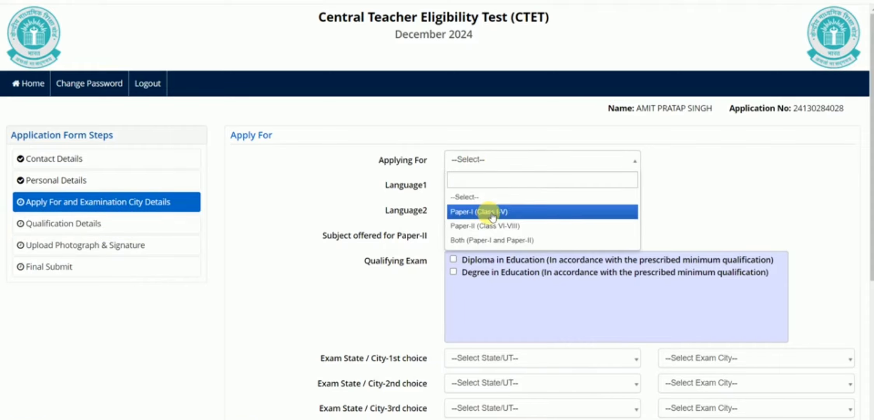
left_click(490, 241)
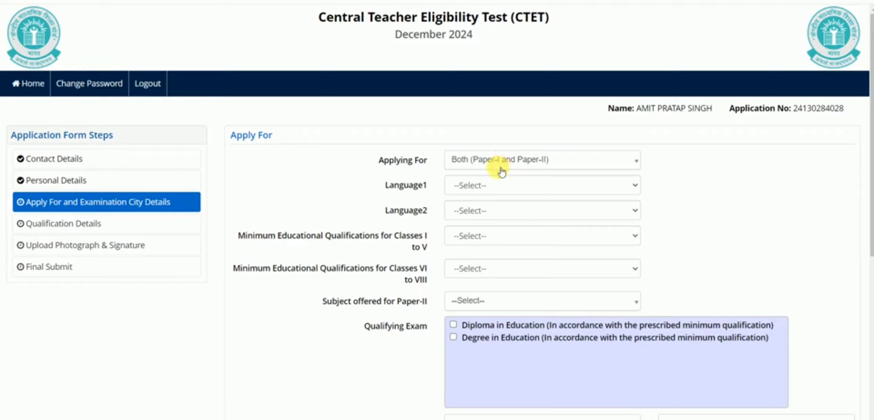
Choose Hindi as Language1 and English as Language2.
left_click(499, 187)
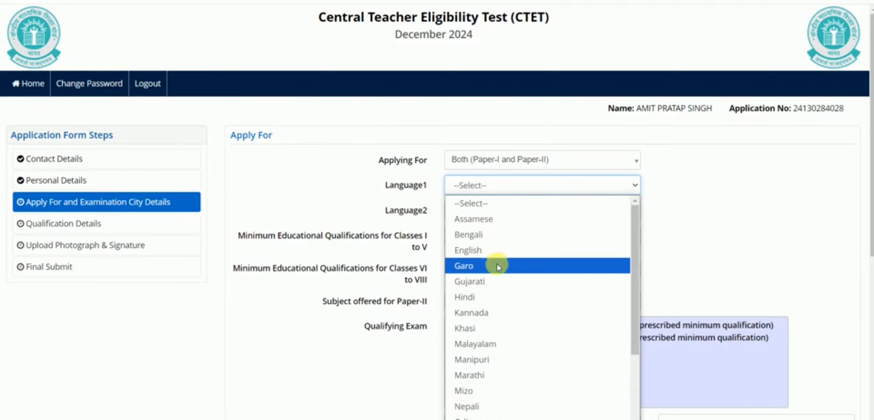
left_click(493, 302)
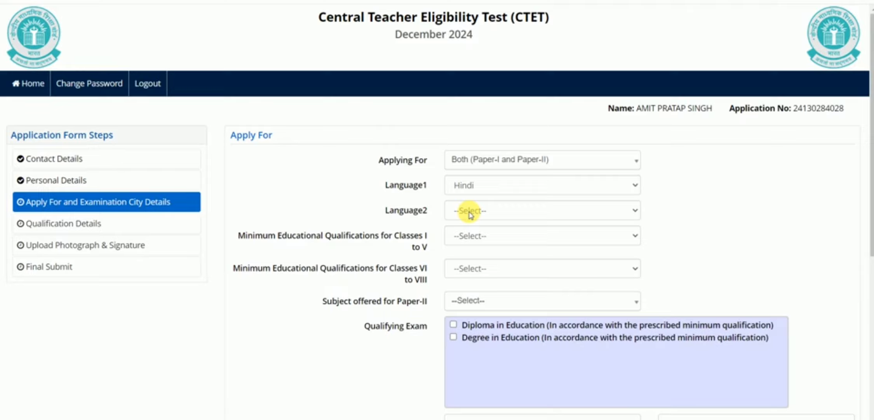
left_click(470, 214)
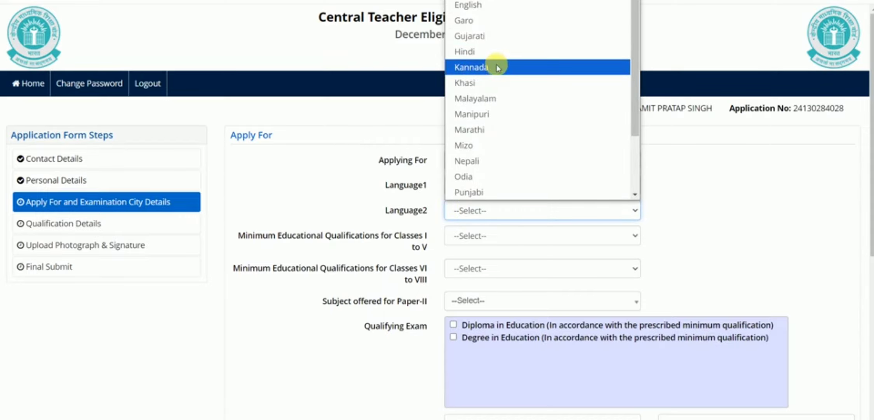
scroll(504, 164, "down", 2)
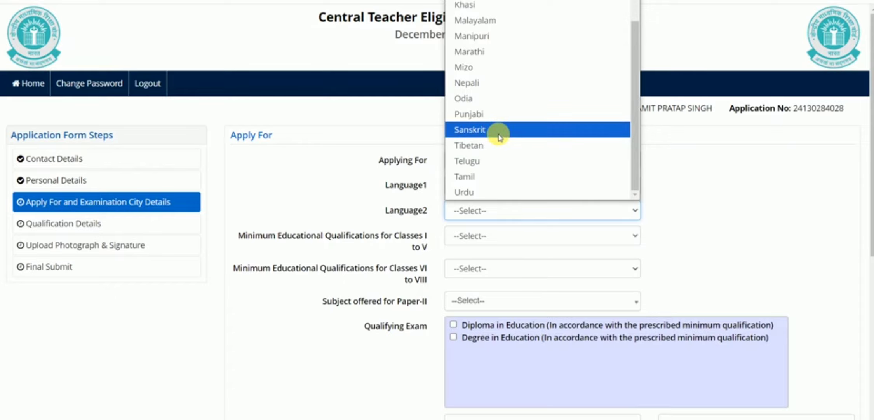
scroll(501, 136, "up", 2)
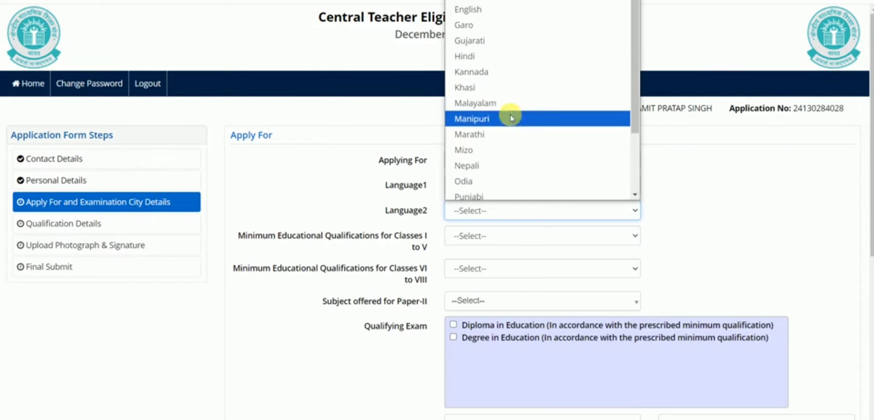
left_click(483, 9)
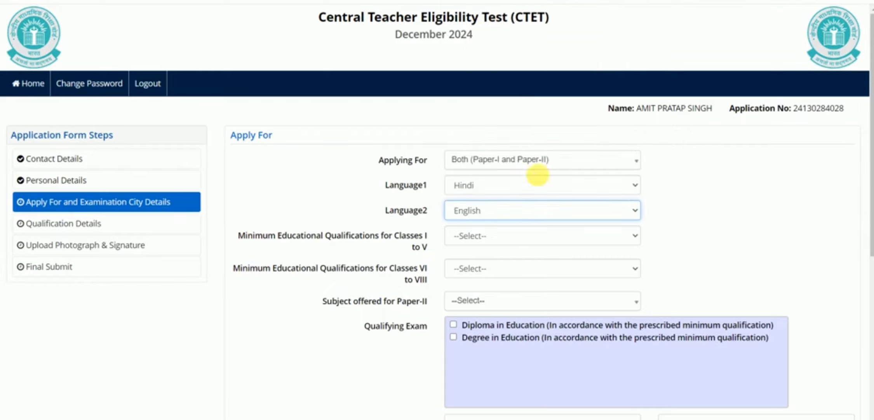
Show the Classes I to V qualification options and read descriptions 1–4 in the info callout.
left_click(486, 238)
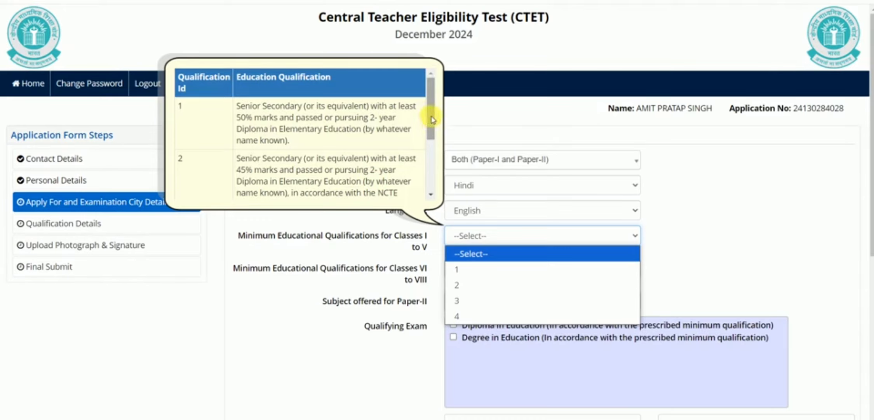
left_click_drag(432, 119, 432, 149)
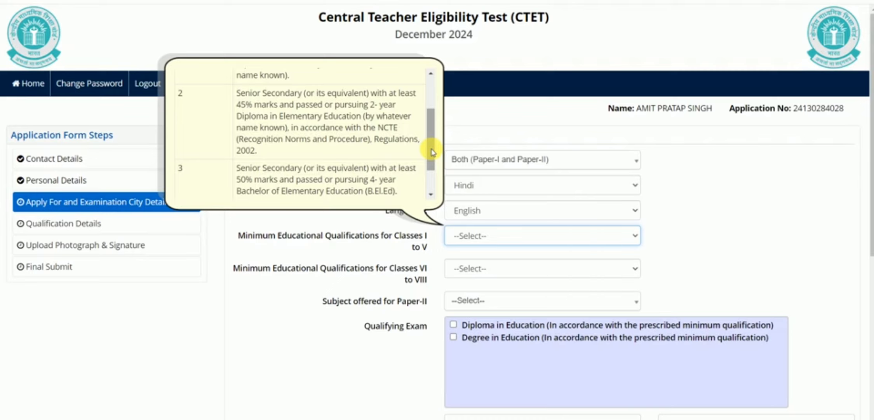
scroll(433, 152, "down", 1)
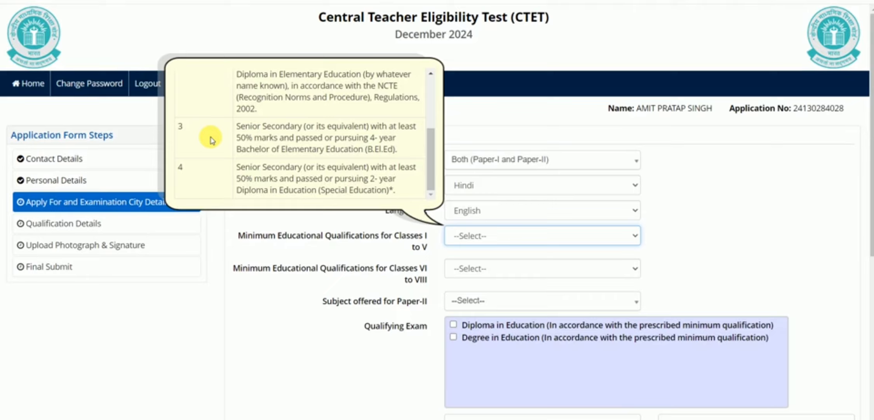
scroll(295, 131, "up", 3)
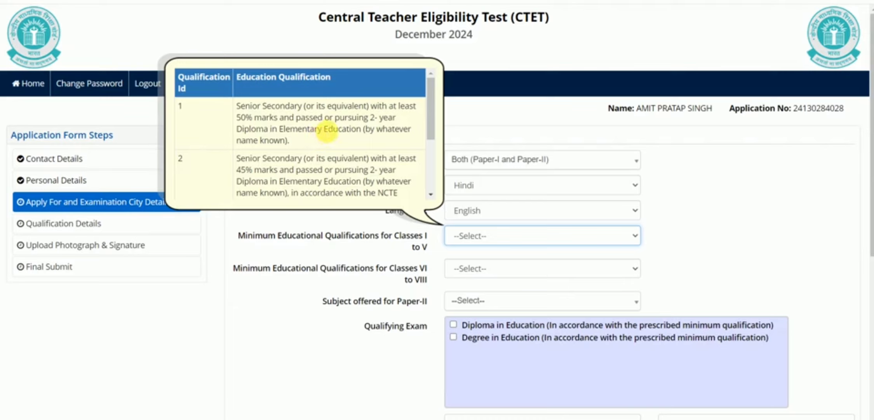
Set the Classes I to V minimum qualification to 1 and show the Classes VI to VIII options.
left_click(472, 234)
left_click(474, 270)
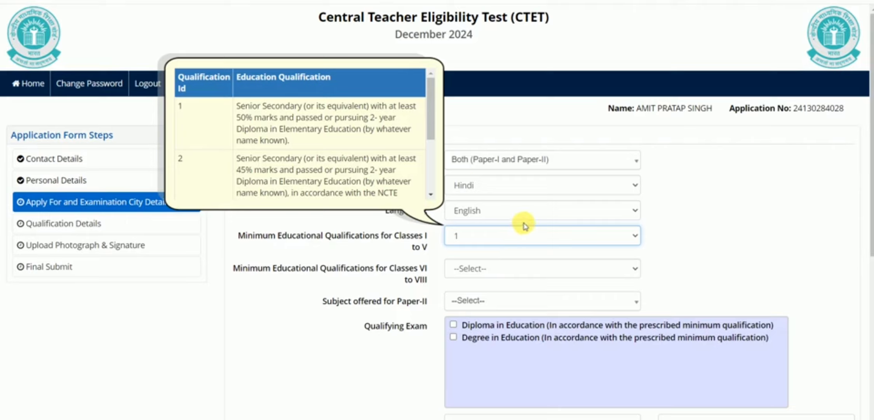
left_click(499, 271)
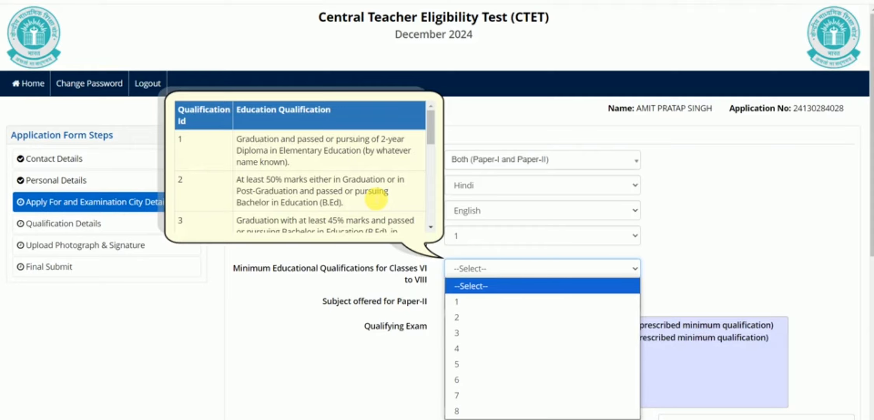
scroll(376, 199, "down", 3)
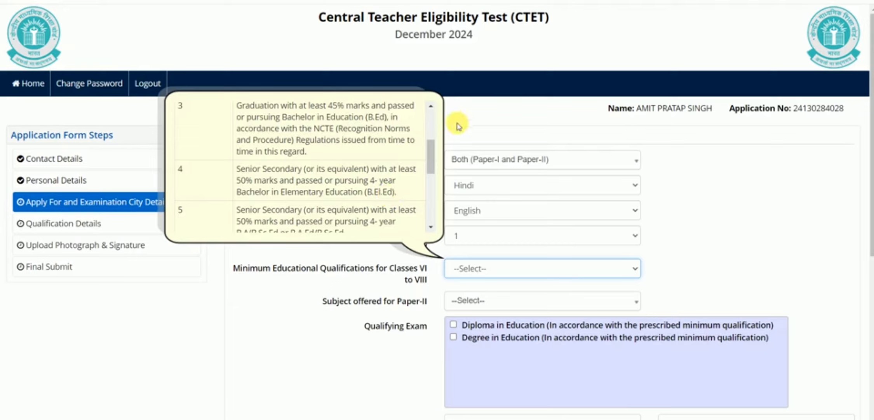
left_click_drag(429, 166, 431, 191)
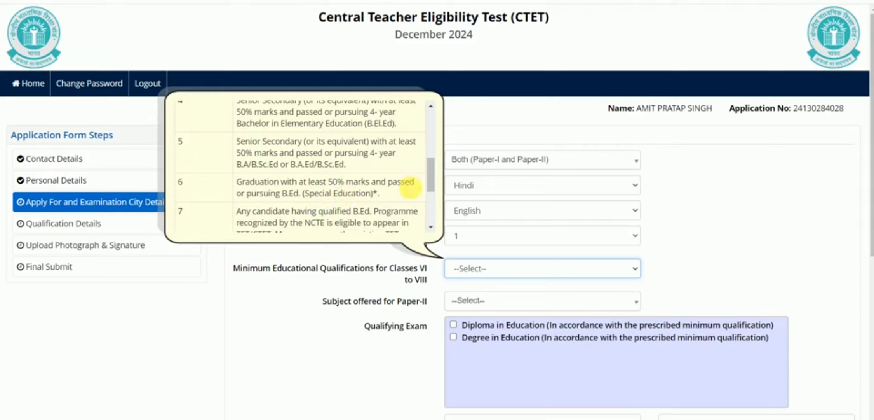
mouse_move(431, 180)
left_mouse_down()
mouse_move(434, 217)
mouse_move(430, 195)
left_mouse_up()
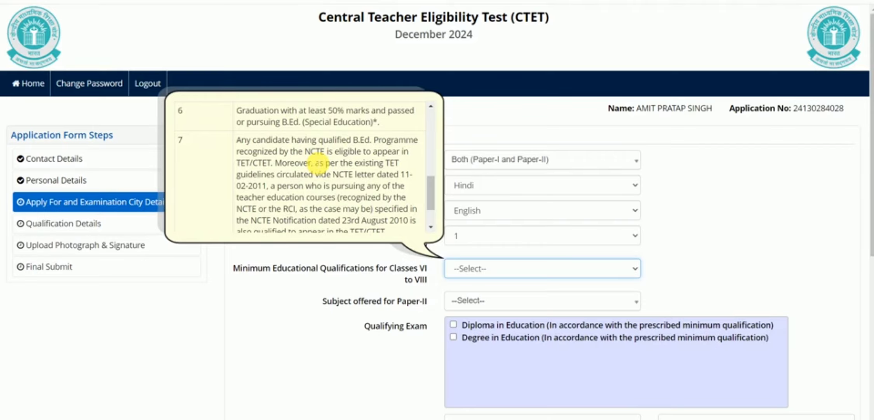
scroll(318, 163, "down", 5)
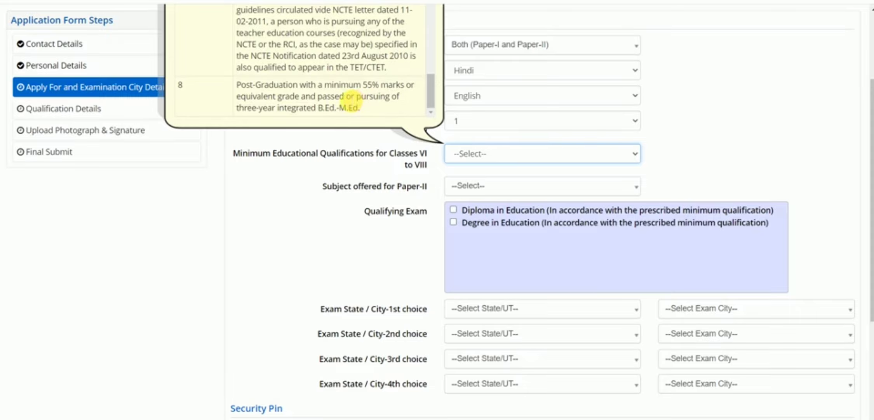
scroll(351, 99, "up", 5)
Select qualification 2 in the Classes VI to VIII dropdown.
scroll(501, 64, "up", 2)
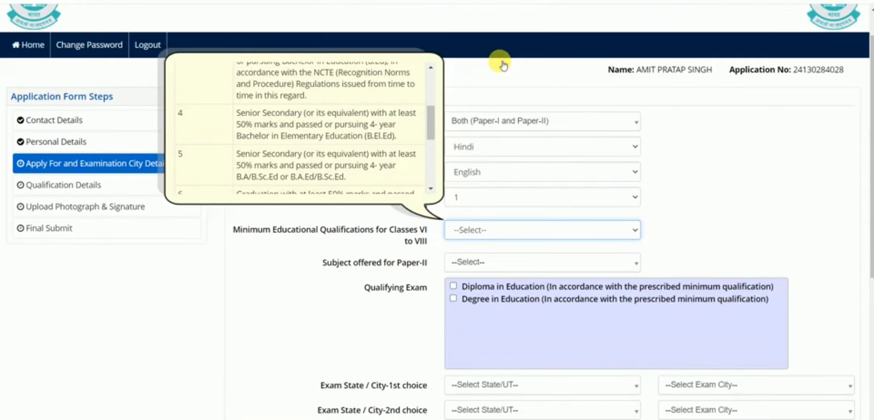
scroll(501, 64, "up", 1)
scroll(363, 187, "up", 3)
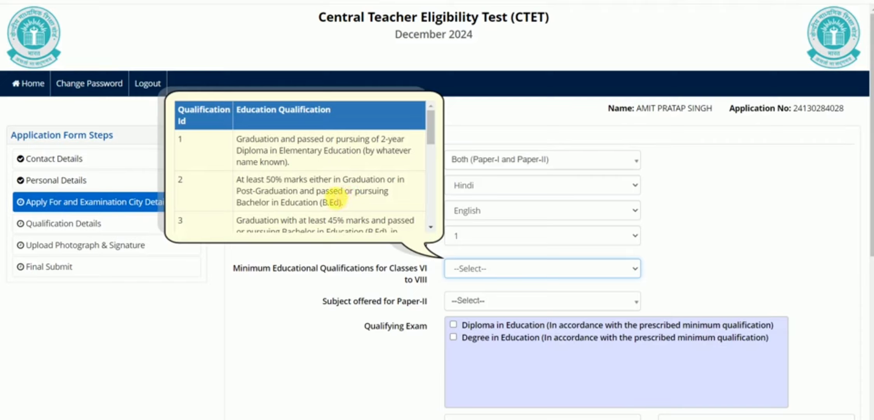
left_click(498, 272)
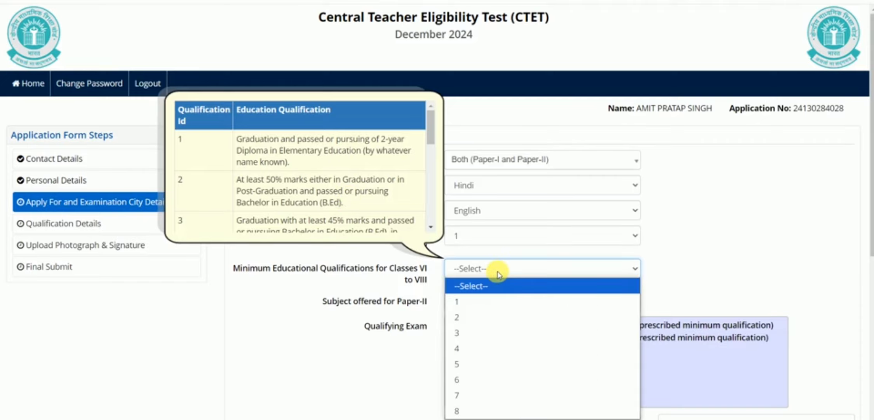
left_click(464, 316)
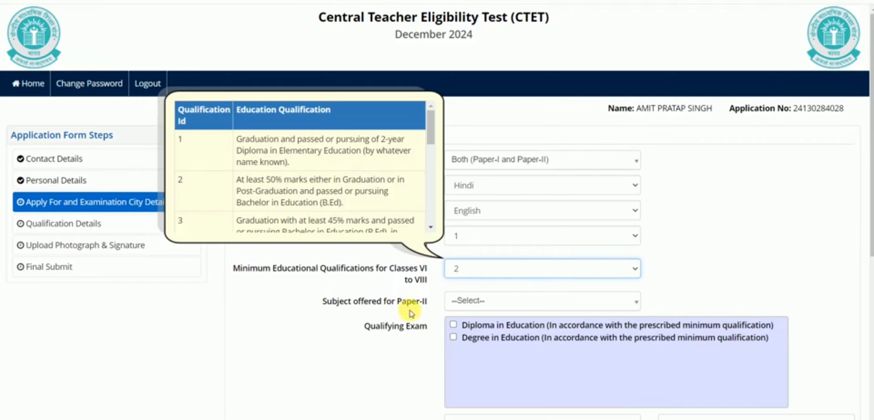
Pick Social Science for Paper-II and tick Diploma and Degree in Education as qualifying exams.
left_click(504, 303)
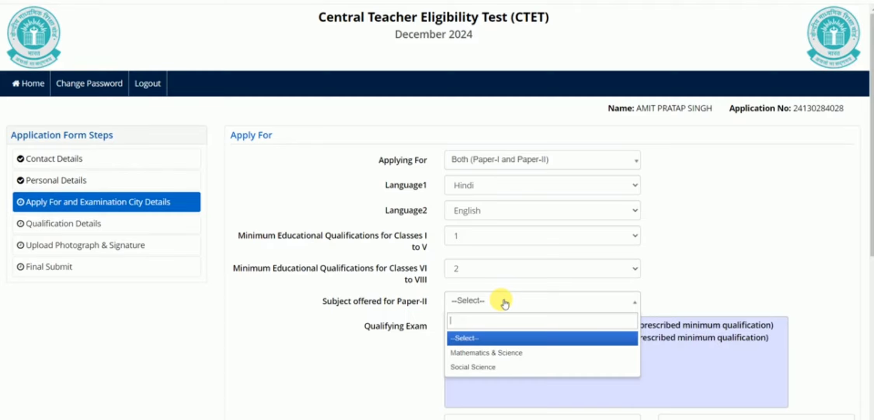
left_click(501, 371)
left_click(454, 324)
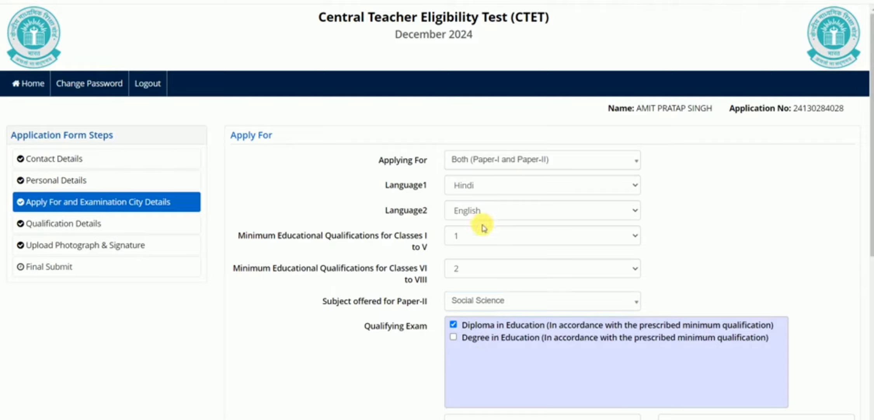
left_click(454, 337)
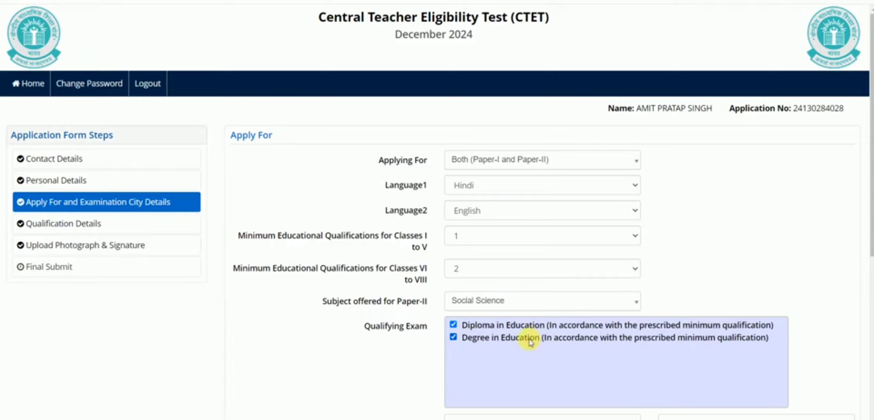
Enter the displayed security pin, then save and confirm the Apply For and Examination City section.
scroll(526, 335, "down", 2)
scroll(527, 335, "down", 3)
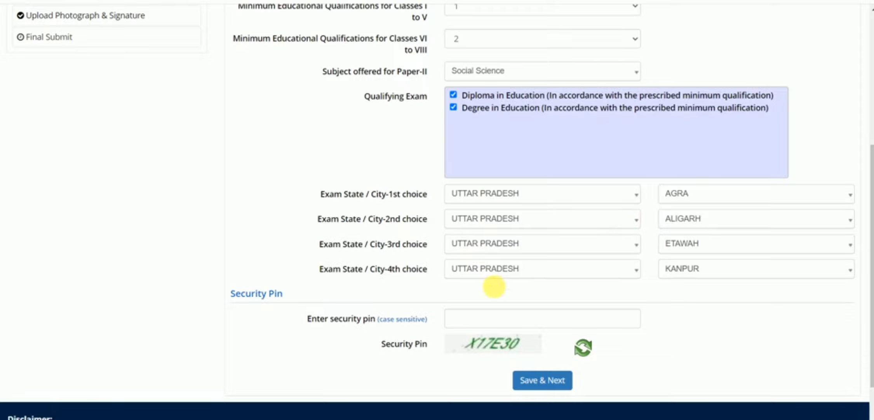
left_click(474, 321)
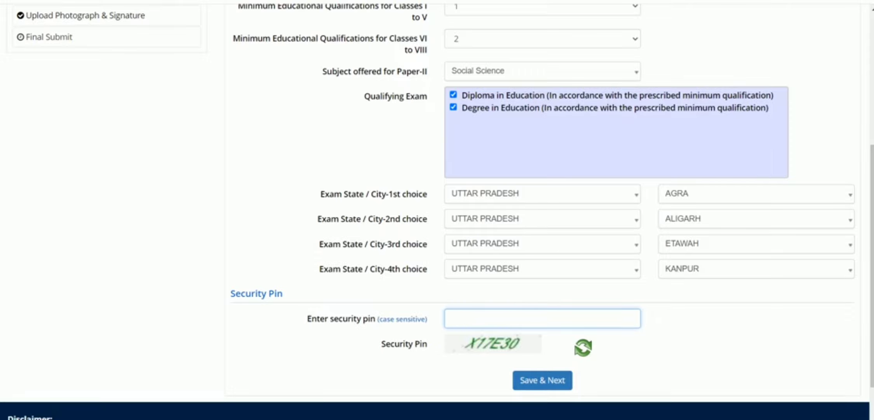
type("X17E30")
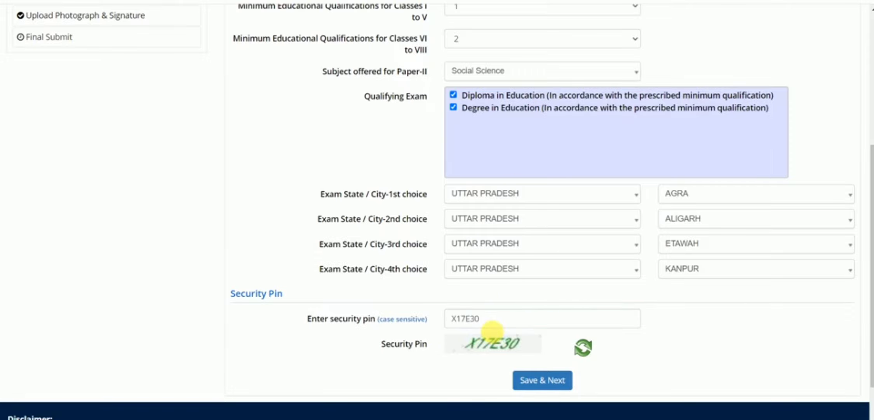
left_click(554, 386)
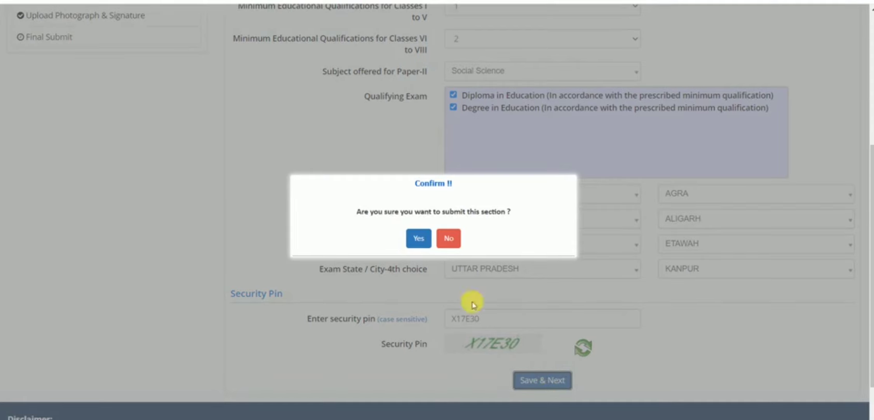
left_click(416, 240)
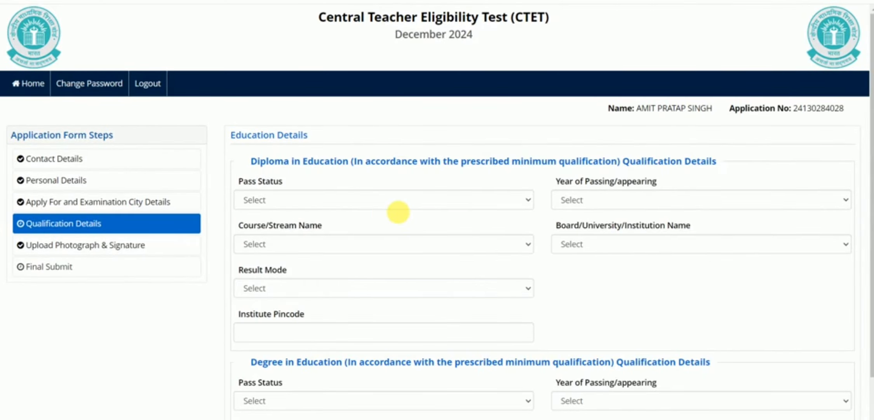
Mark the Diploma in Education as Passed with passing year 2021.
left_click(488, 201)
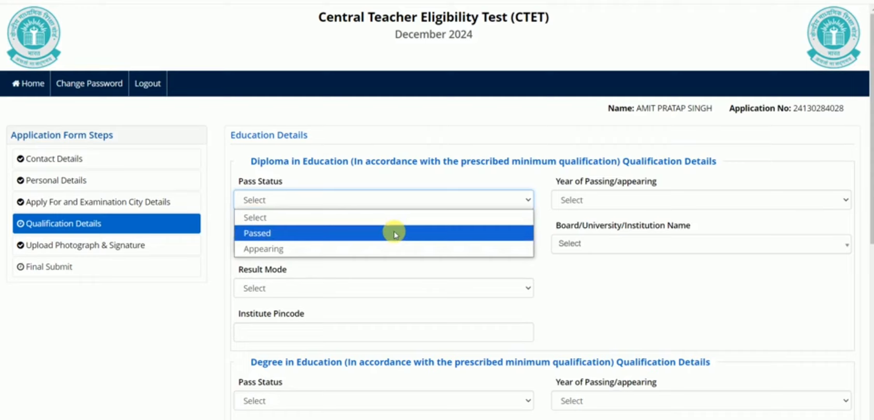
left_click(373, 233)
left_click(629, 201)
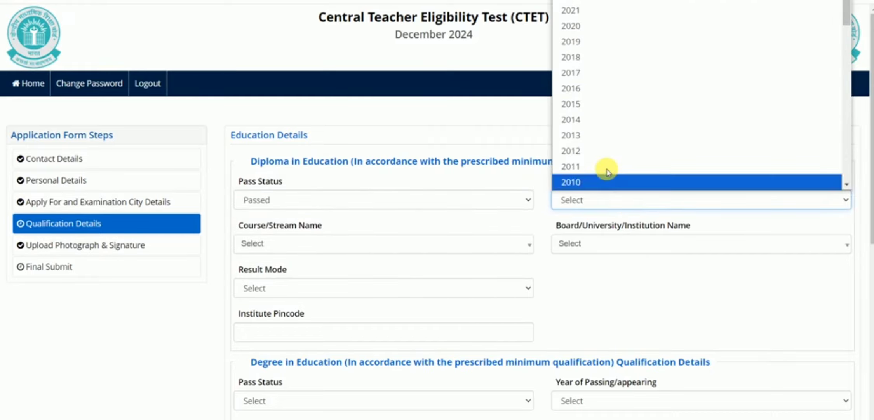
left_click(585, 57)
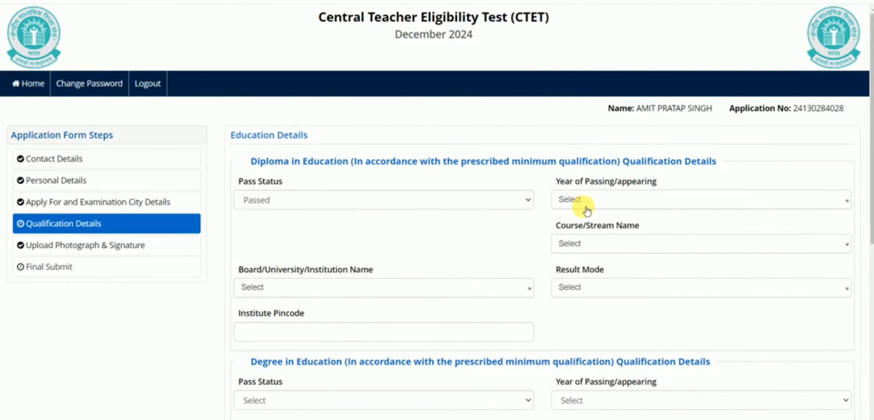
left_click(493, 200)
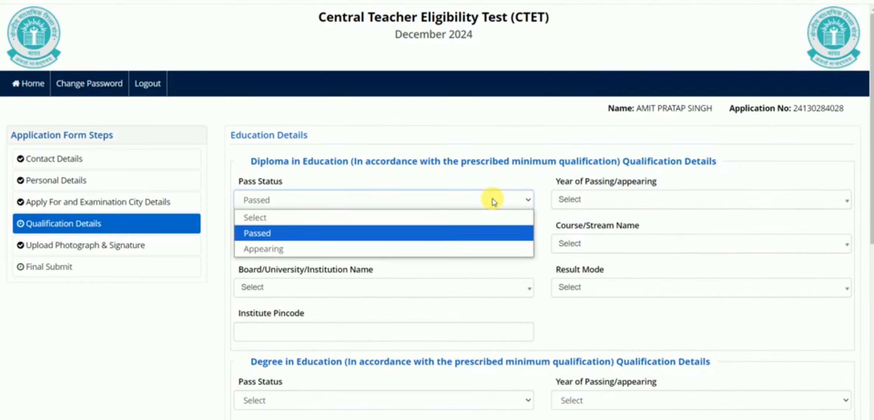
left_click(420, 232)
left_click(590, 201)
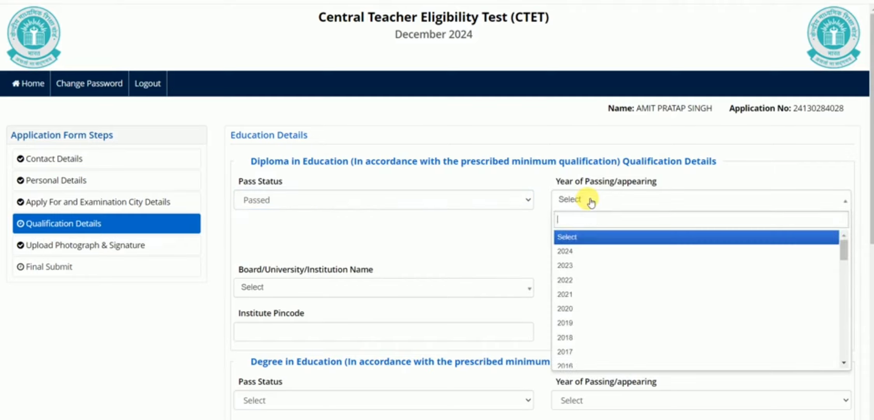
left_click(577, 294)
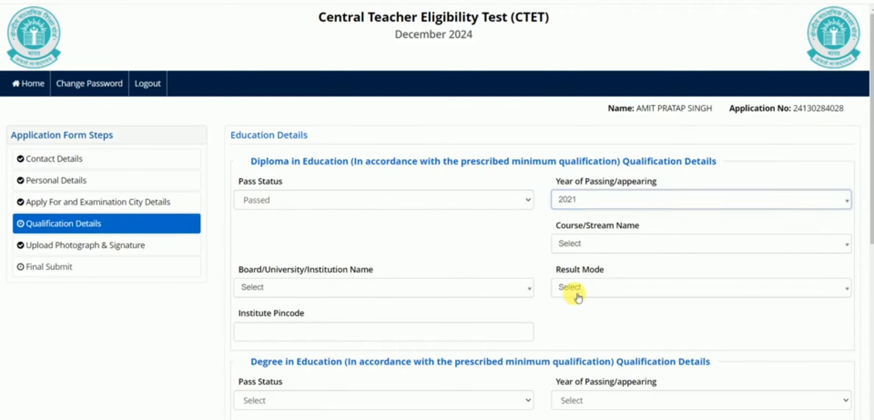
Set the diploma course to Education/Elementry Education and pick the Agra college found by searching AGRA.
left_click(590, 249)
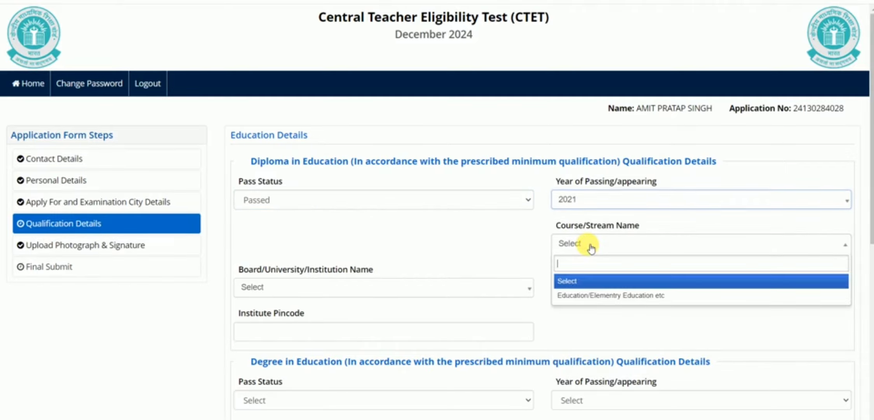
left_click(590, 296)
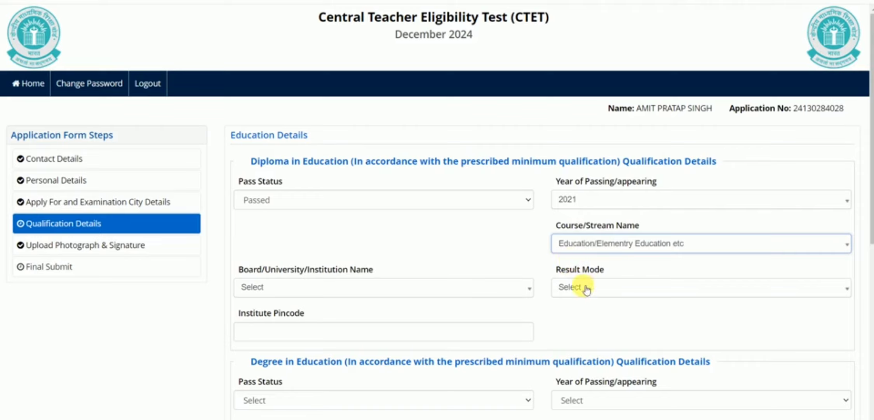
left_click(372, 289)
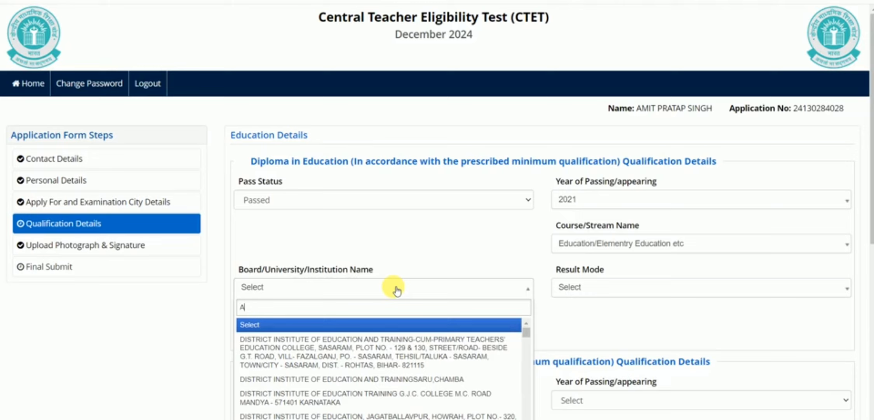
type("AGRA")
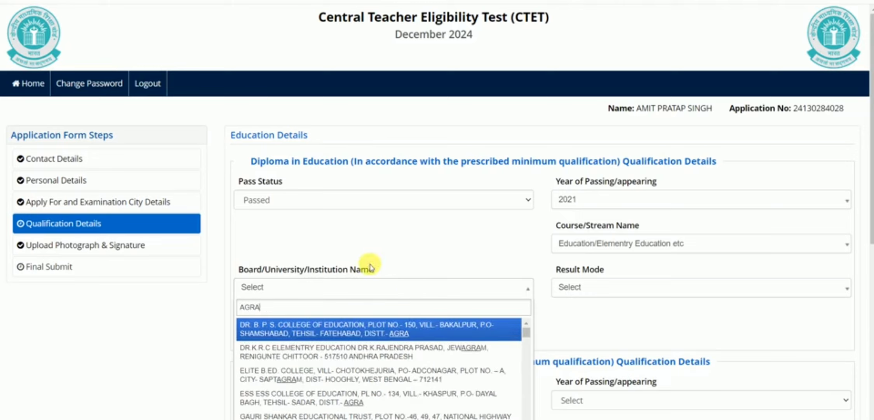
left_click(351, 325)
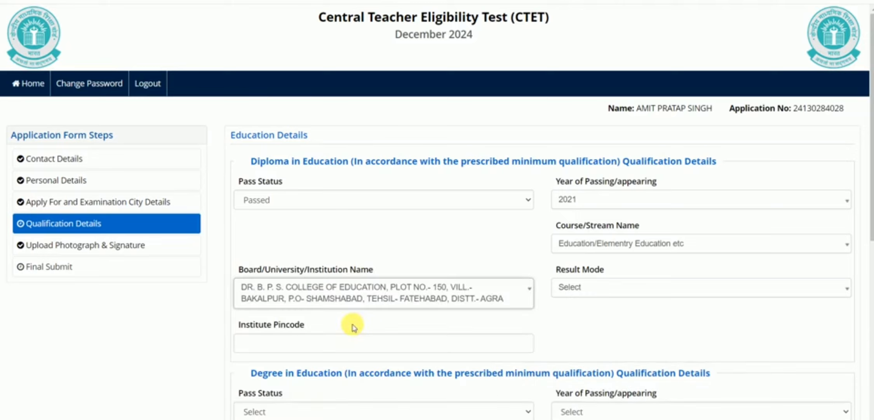
Set diploma result mode to Percentage with 547 of 900 marks obtained.
left_click(616, 290)
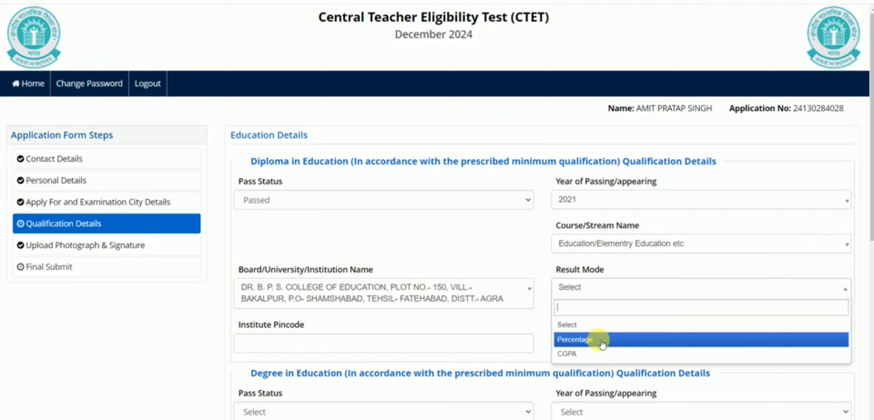
left_click(577, 338)
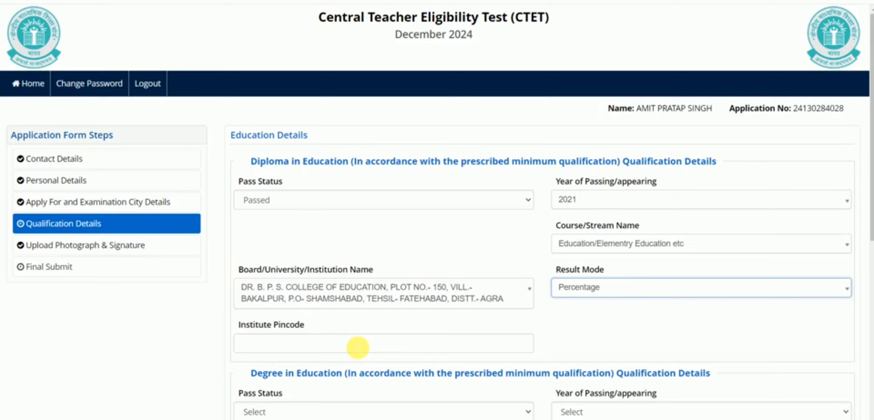
left_click(357, 347)
left_click(573, 322)
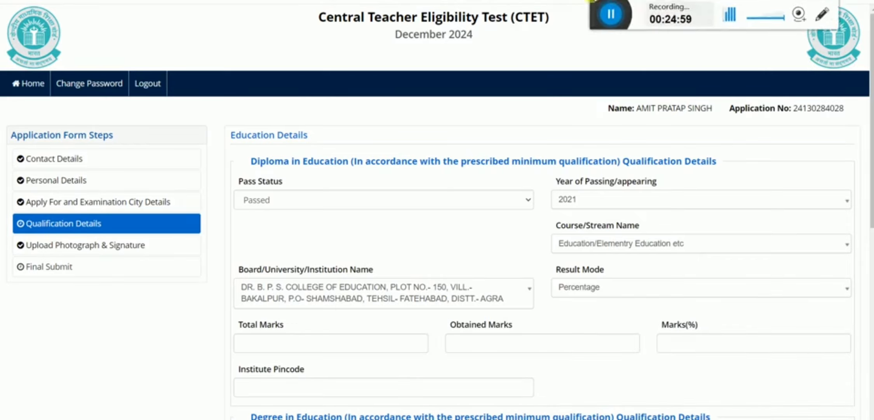
left_click(286, 344)
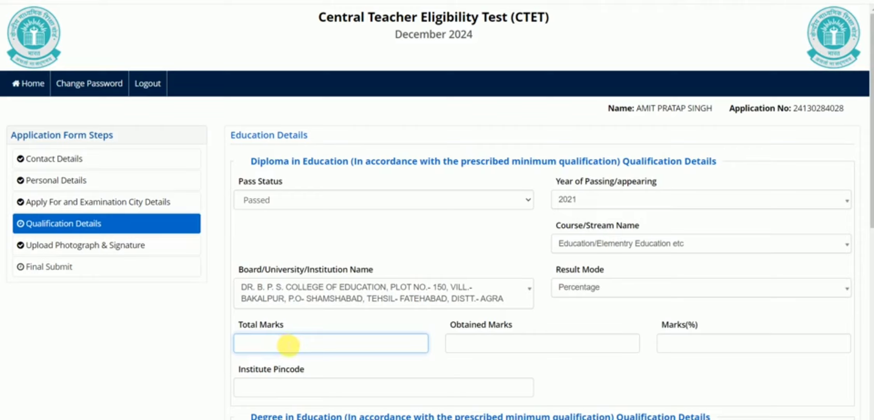
type("900")
left_click(473, 341)
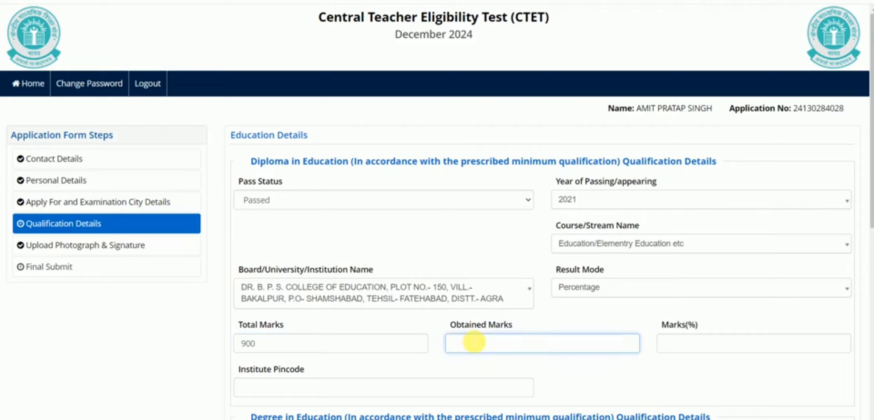
type("547")
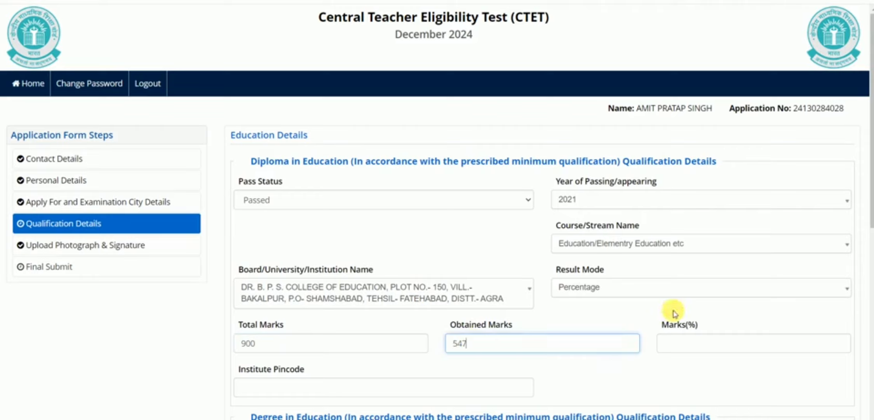
left_click(663, 365)
Enter 200001 as the diploma institute pincode.
left_click(346, 386)
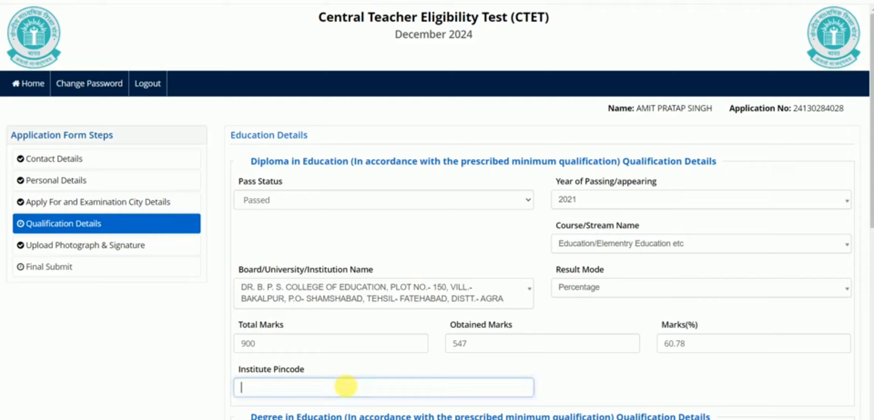
type("200001")
double_click(543, 377)
scroll(546, 379, "down", 1)
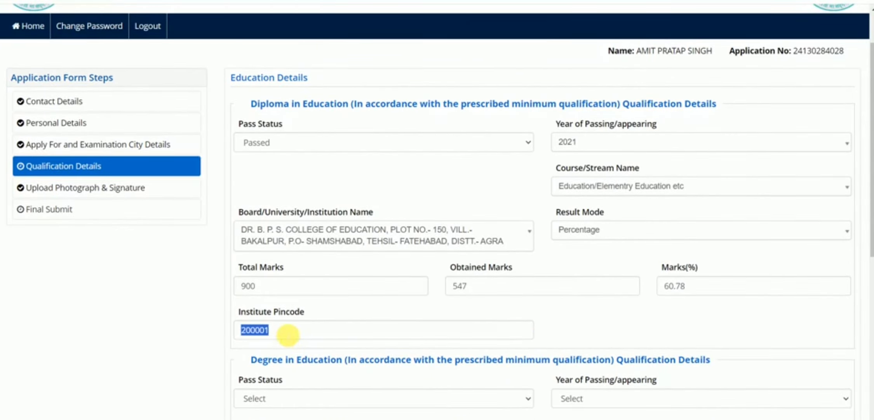
Mark the Degree in Education as Passed with passing year 2023.
scroll(307, 357, "down", 1)
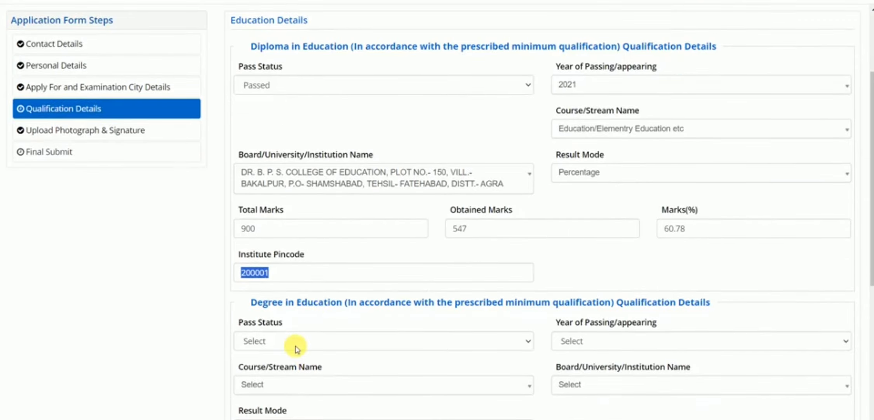
left_click(268, 341)
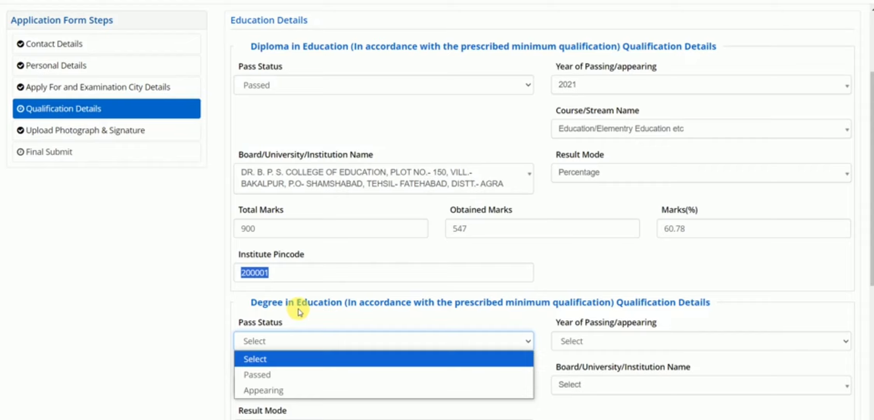
left_click(287, 375)
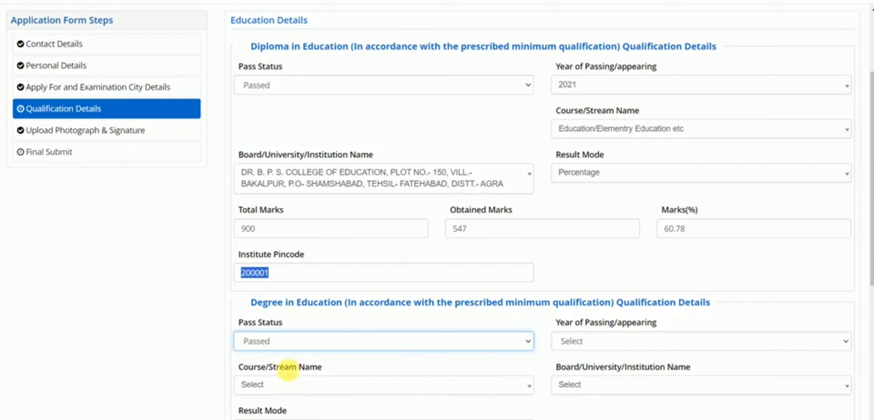
left_click(587, 339)
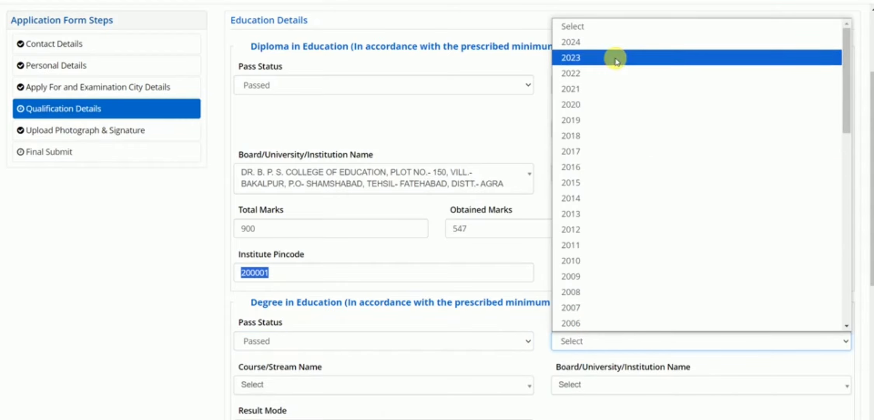
left_click(603, 70)
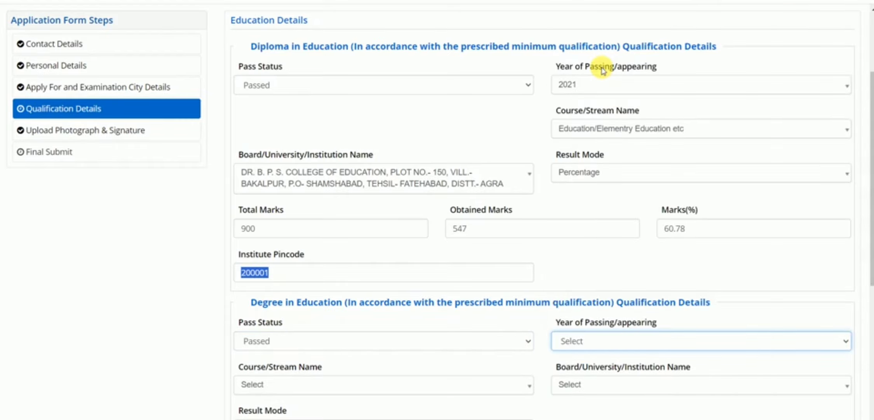
left_click(630, 340)
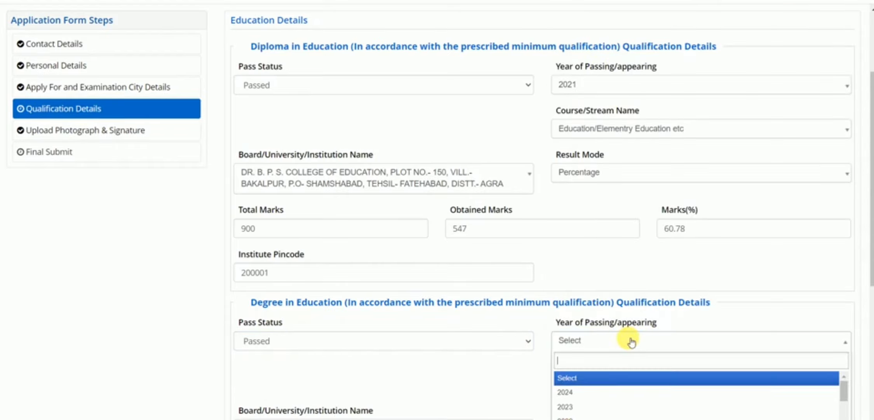
left_click(583, 407)
Choose Education/Elementry Education, ACADEMY OF MANAGEMENT EXCELLENCE (searched AGRA), and Percentage result mode for the degree.
scroll(553, 371, "down", 2)
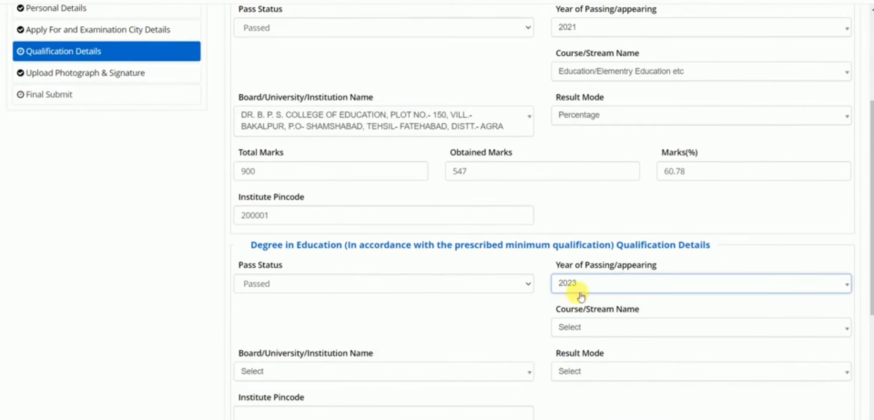
left_click(579, 328)
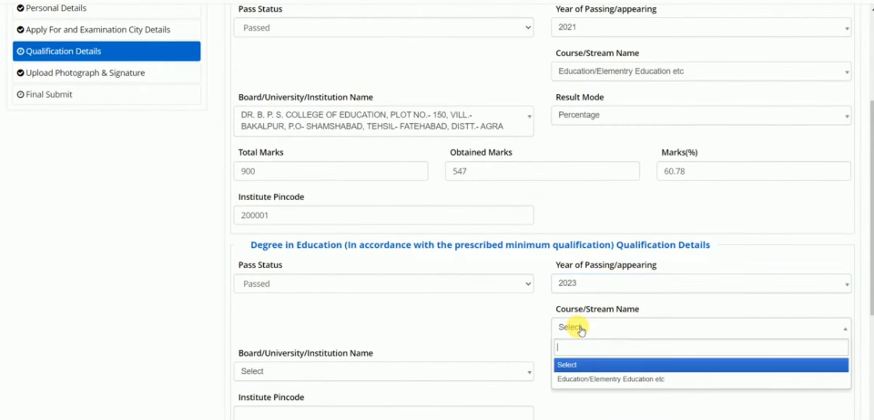
left_click(582, 376)
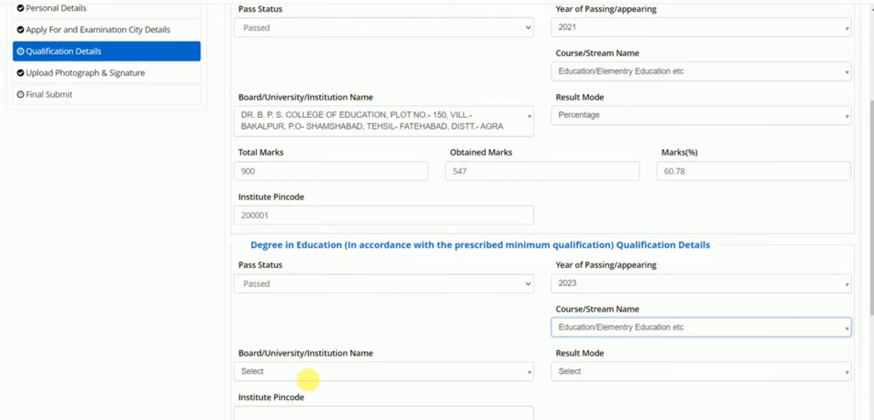
left_click(303, 372)
left_click(308, 374)
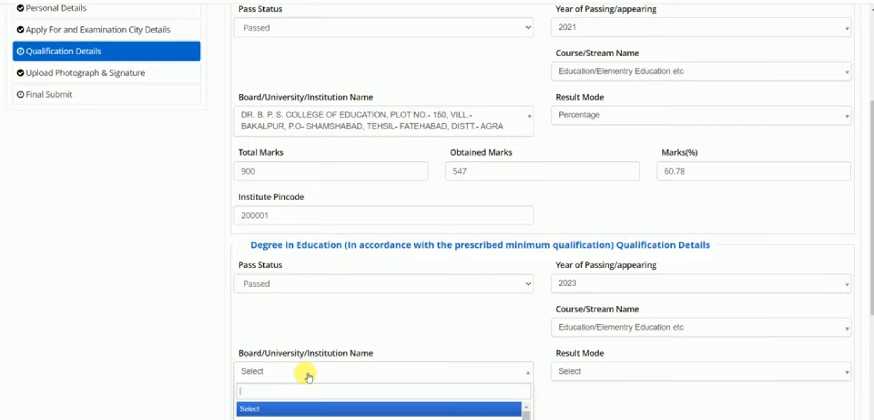
type("AGRA")
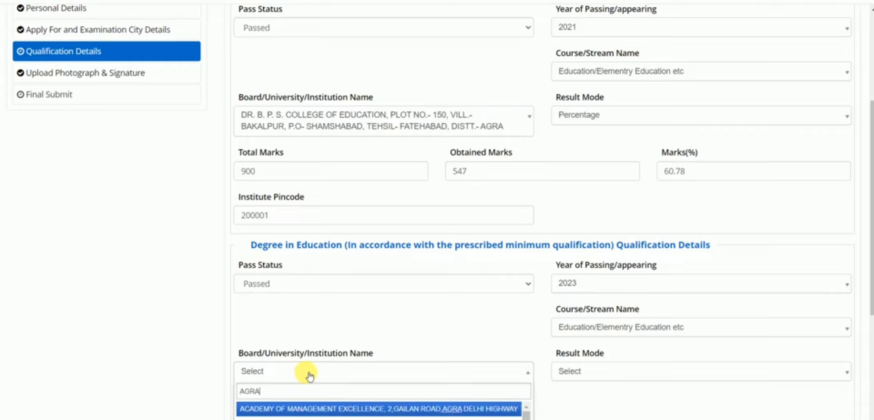
left_click(307, 413)
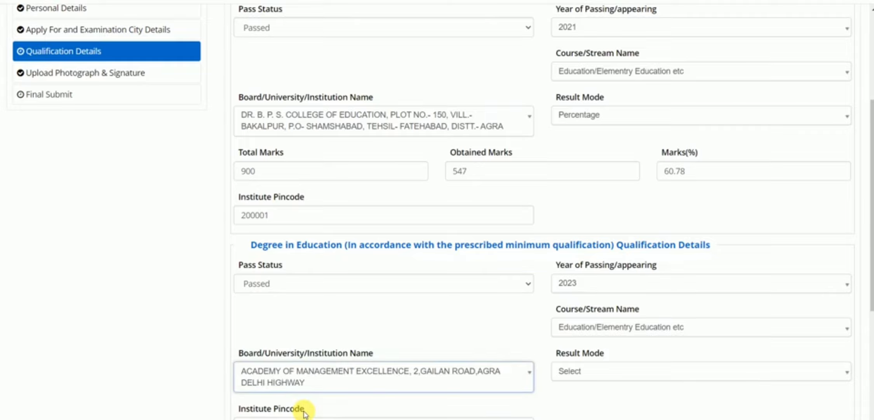
left_click(603, 371)
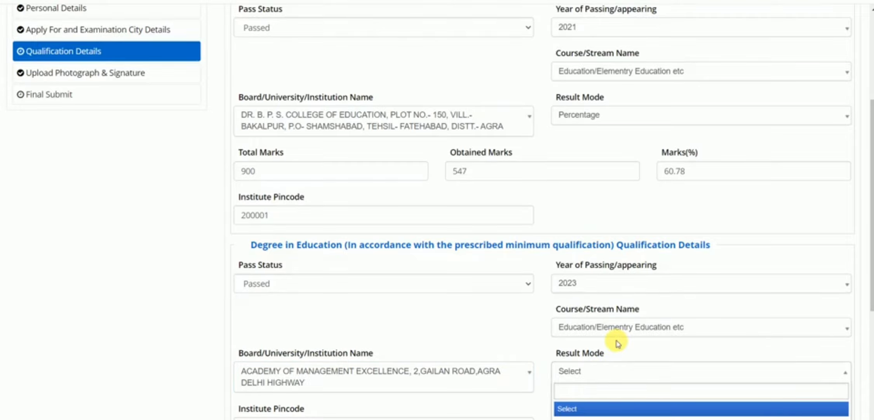
scroll(615, 338, "down", 3)
left_click(588, 308)
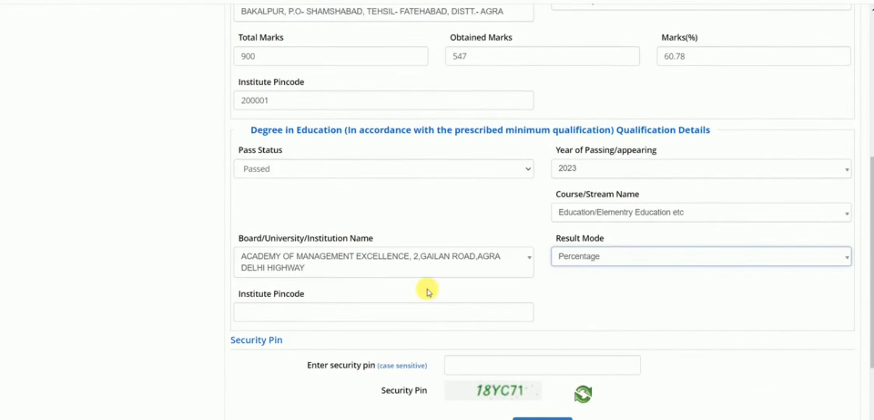
Enter degree marks 643 of 950 and institute pincode 200001.
left_click(604, 298)
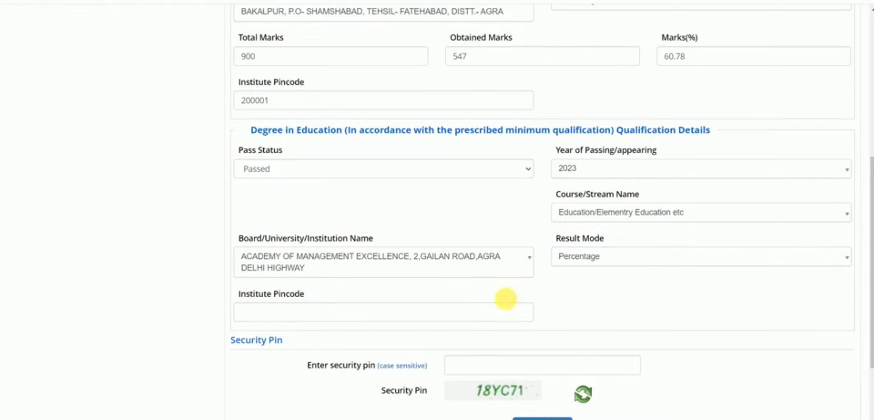
left_click(250, 311)
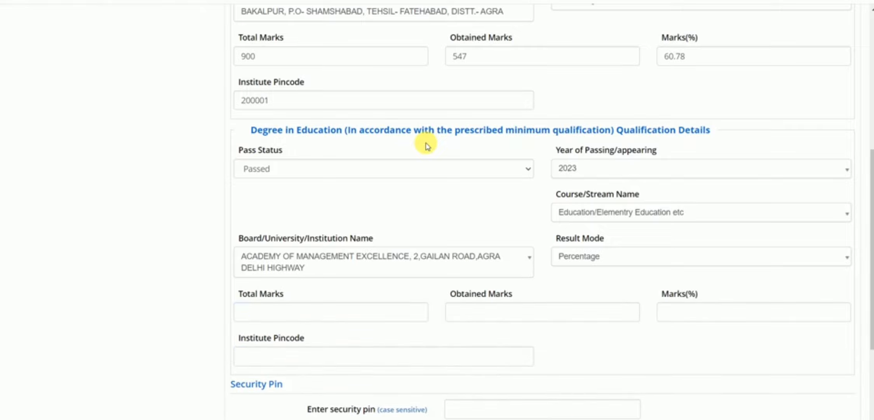
left_click(273, 313)
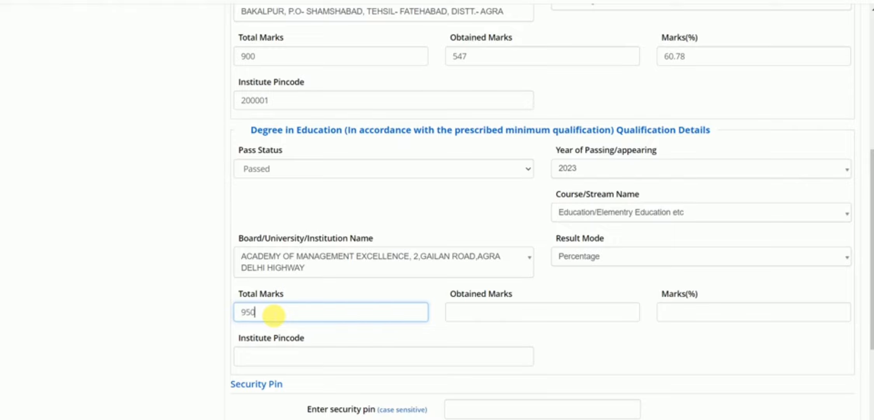
left_click(464, 315)
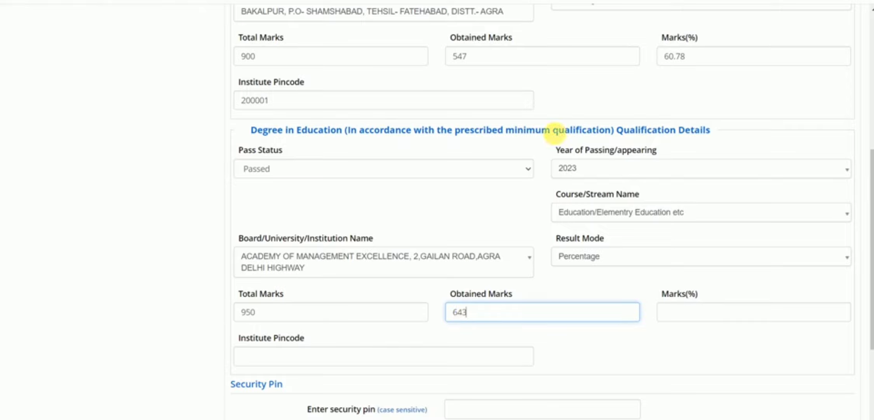
left_click(636, 341)
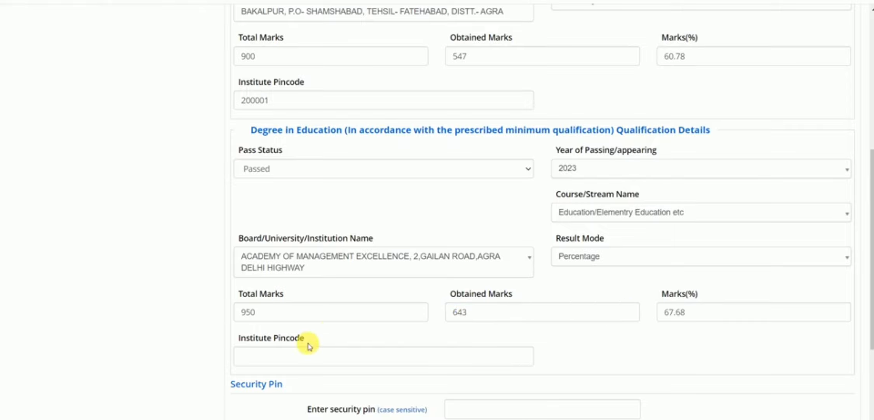
left_click(300, 357)
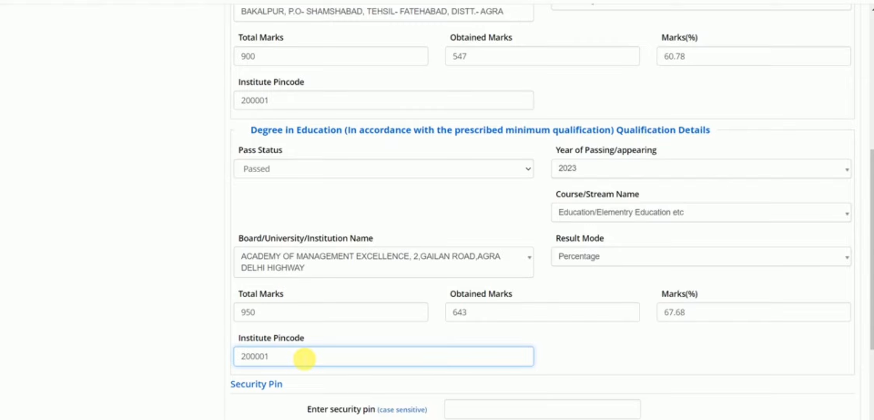
Fill in the security pin and Save & Next the qualification section.
scroll(474, 328, "down", 3)
left_click(492, 297)
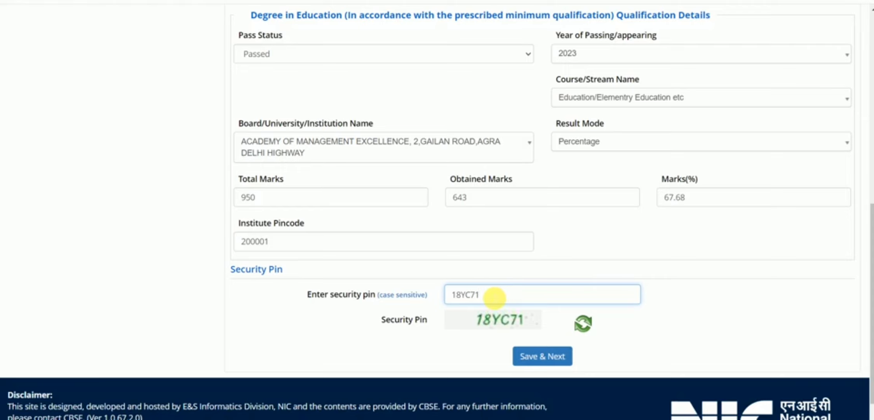
left_click(531, 354)
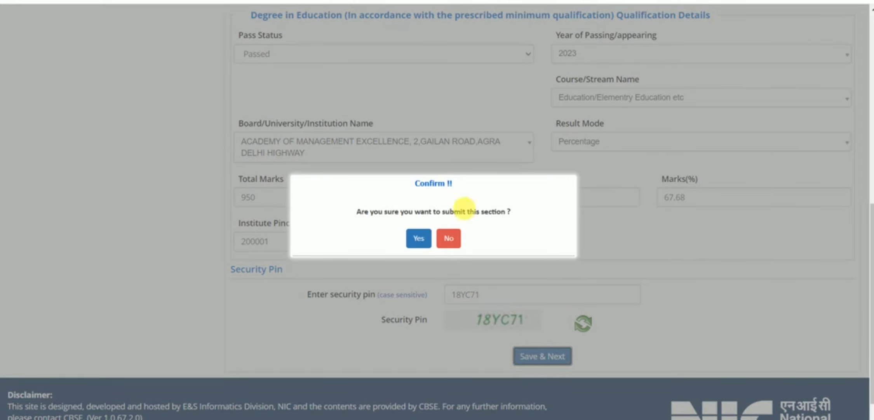
Confirm Yes to submit the qualification section.
left_click(419, 237)
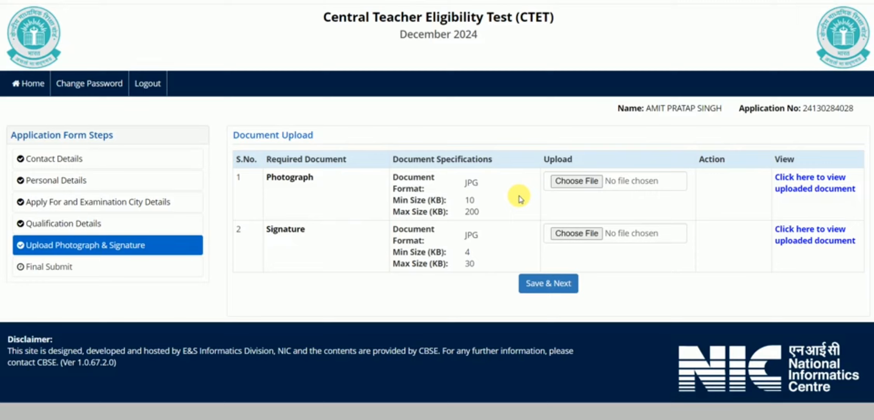
Upload photograph 8.jpg at original size and save to reach the Review Page.
left_click(576, 181)
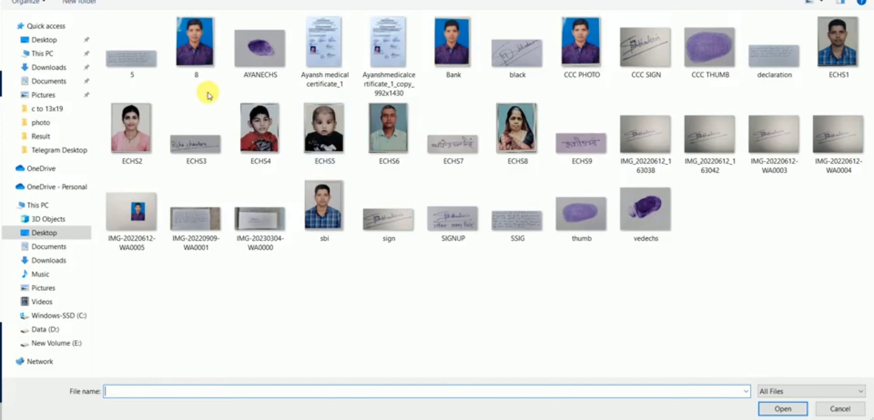
double_click(195, 43)
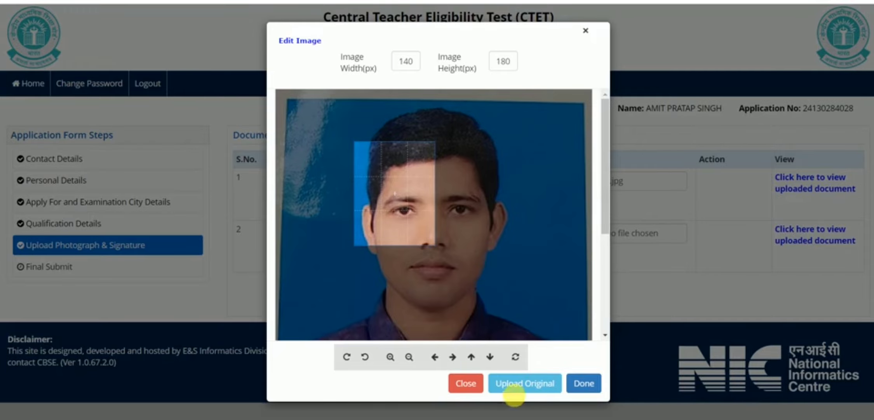
left_click(520, 383)
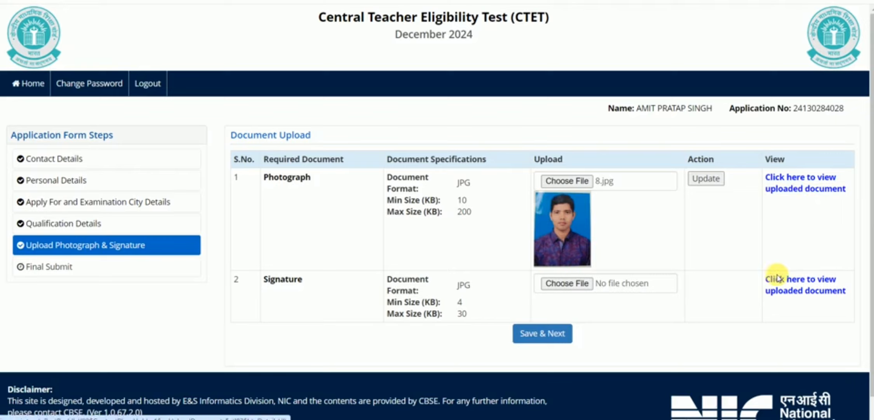
left_click(545, 342)
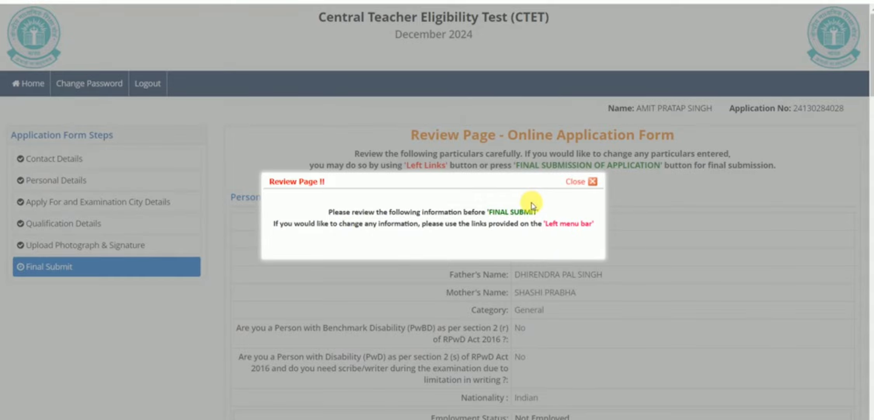
Close the review notice and scroll through the entered details to the Particulars checklist.
left_click(592, 181)
scroll(469, 217, "down", 15)
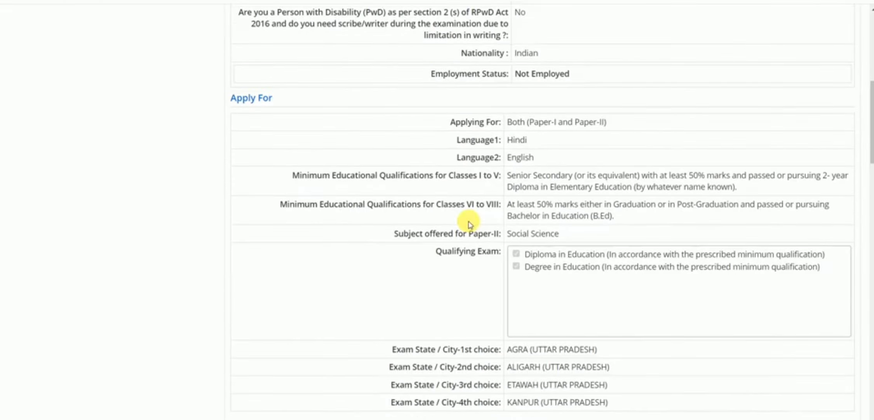
scroll(490, 202, "up", 5)
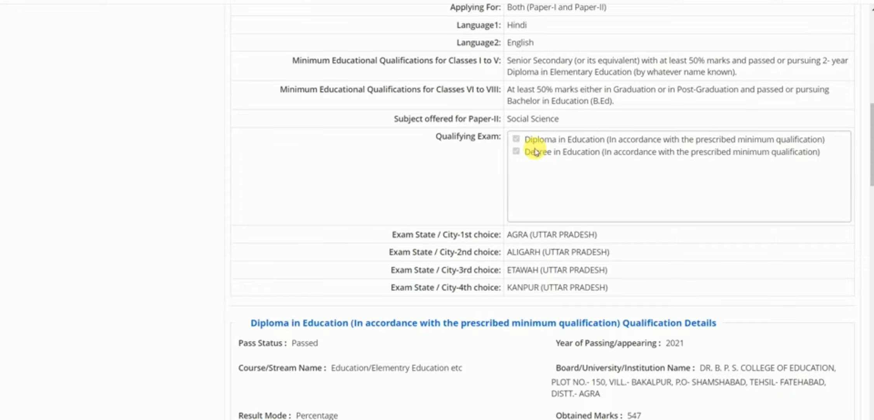
scroll(523, 233, "down", 3)
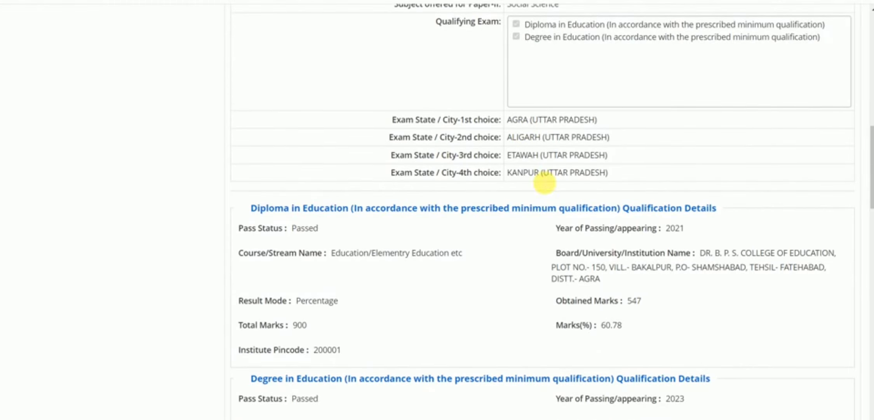
scroll(531, 211, "down", 3)
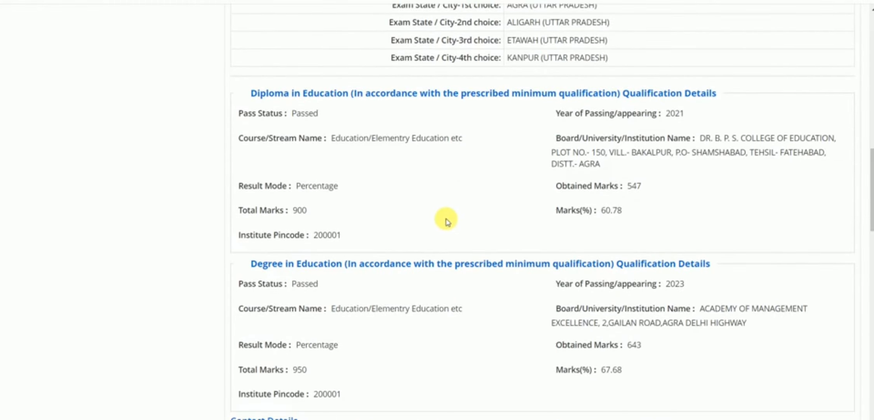
scroll(447, 218, "up", 18)
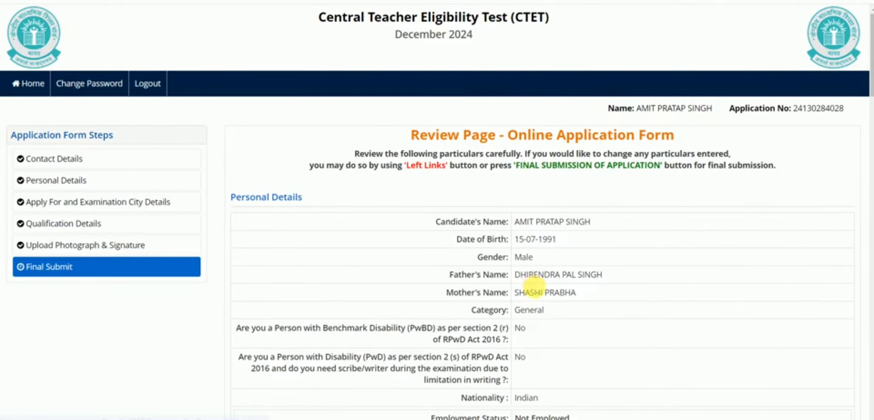
scroll(533, 285, "down", 9)
scroll(541, 276, "down", 7)
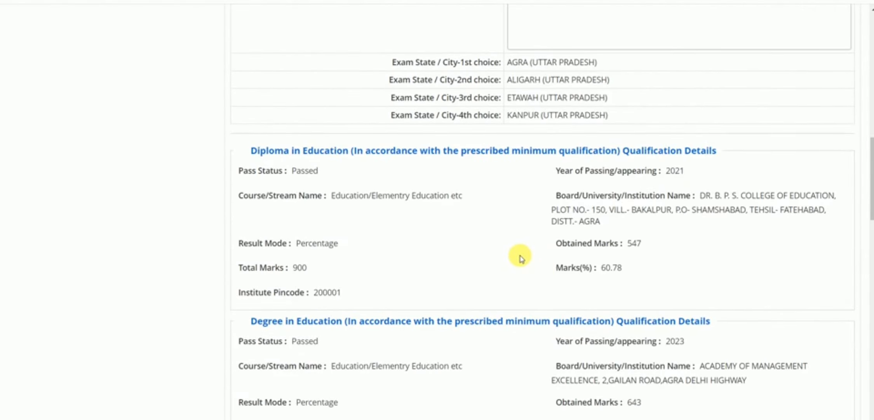
scroll(520, 257, "down", 12)
scroll(521, 258, "down", 5)
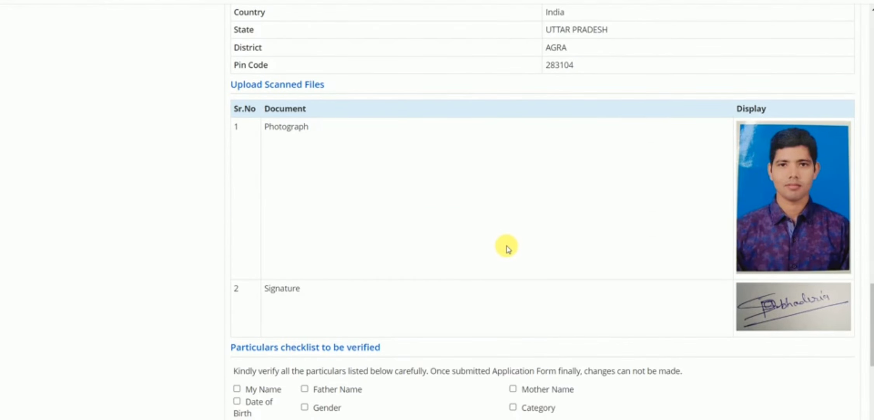
scroll(513, 236, "down", 7)
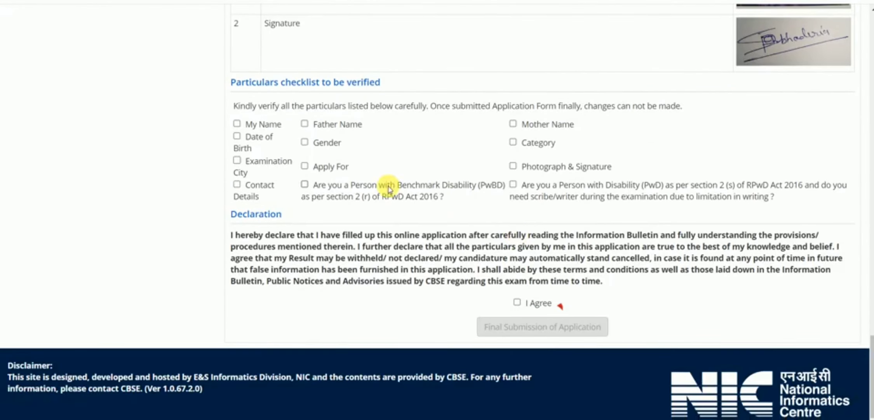
Tick Name, Father and Mother Name, Date of Birth, Category, Apply For, Photograph and Contact Details as verified.
left_click(236, 124)
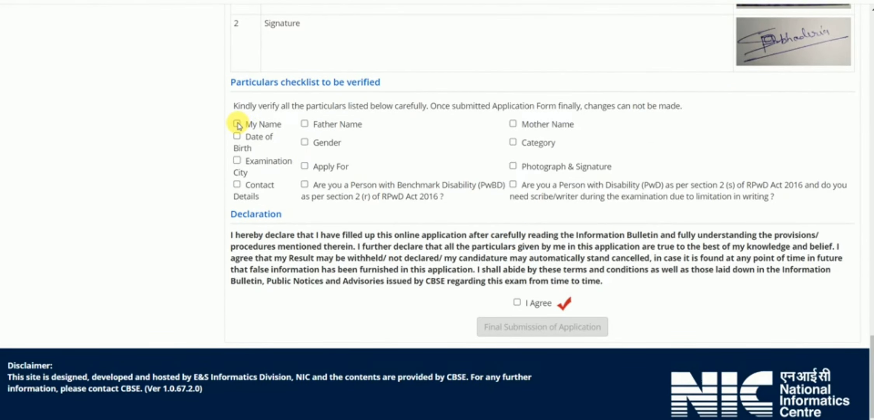
left_click(305, 124)
left_click(513, 124)
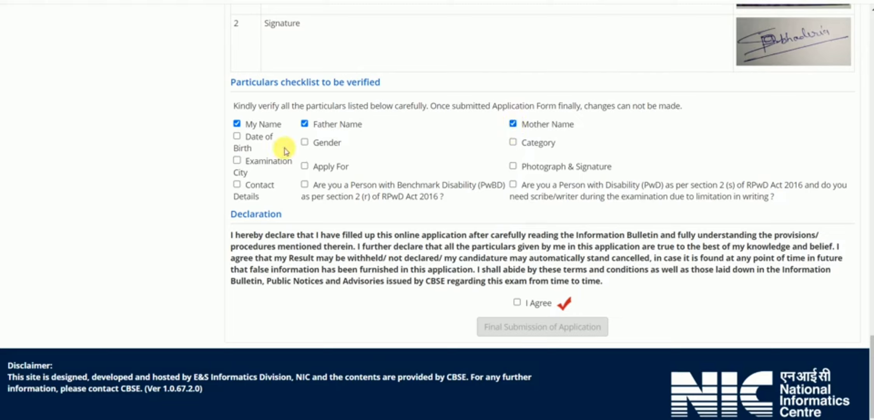
left_click(237, 136)
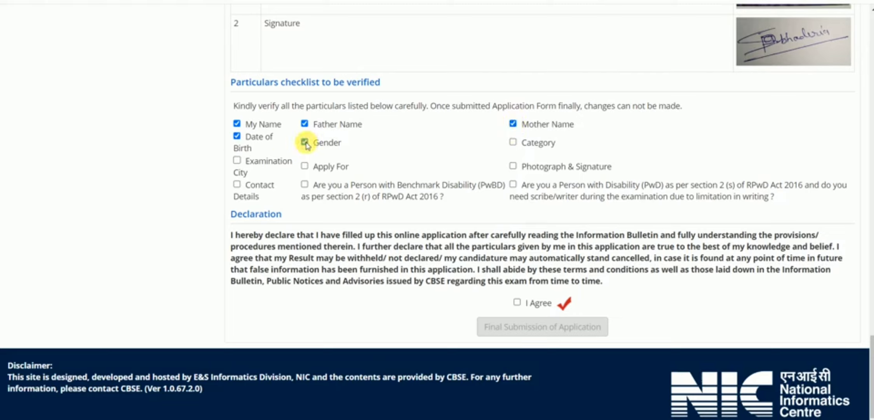
left_click(513, 141)
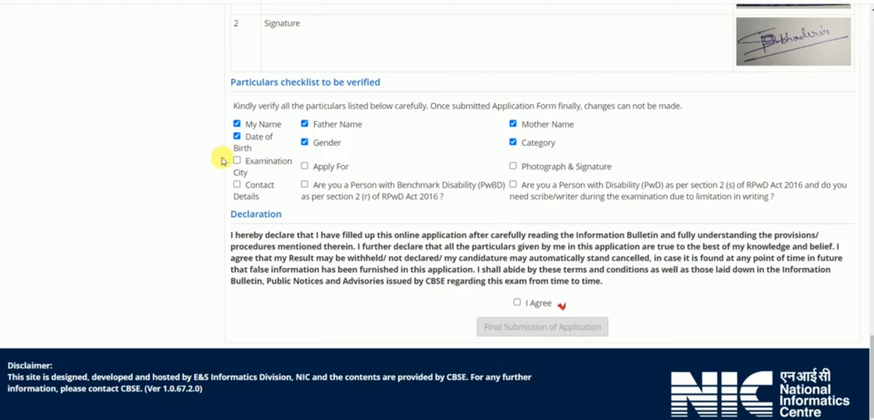
left_click(304, 166)
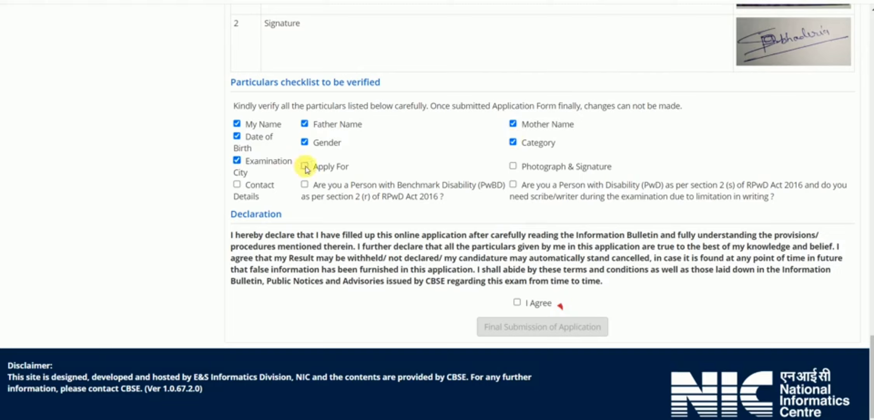
left_click(513, 166)
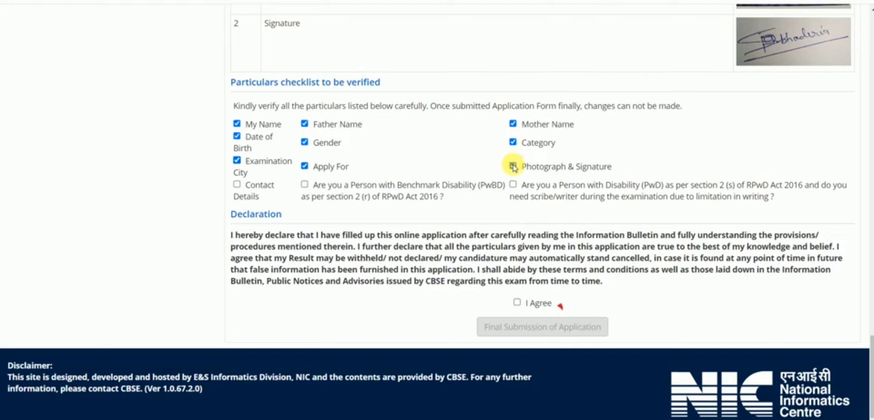
left_click(237, 184)
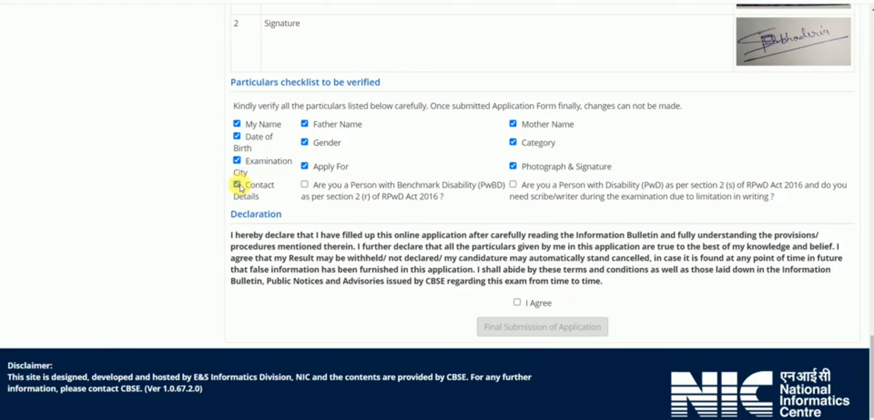
Tick the PwBD and PwD particulars, accept I Agree, and request Final Submission of Application.
left_click(305, 184)
left_click(513, 184)
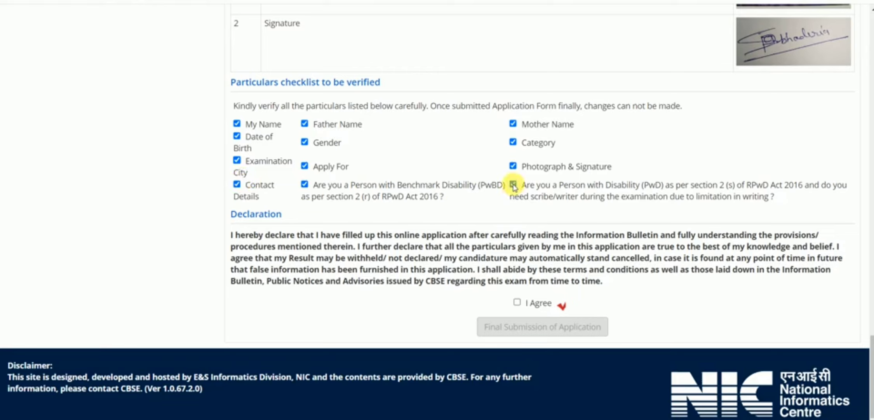
left_click(516, 302)
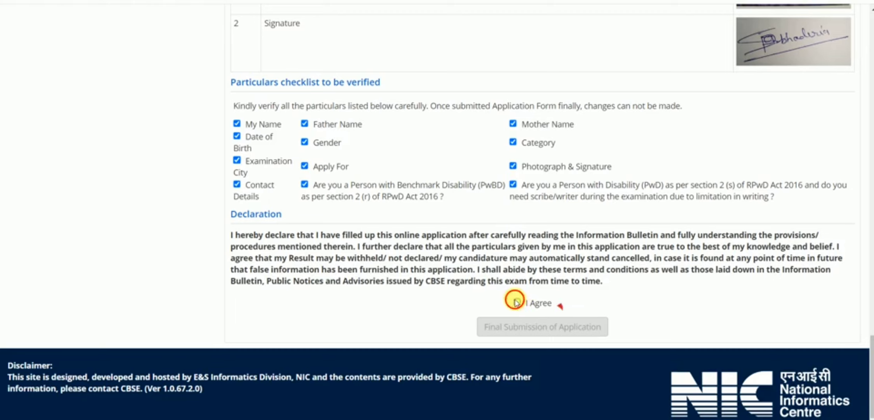
left_click(523, 326)
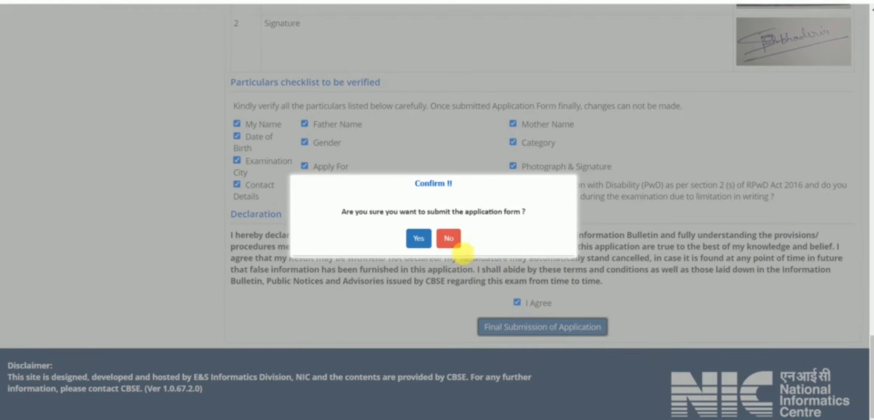
Confirm the application submission and go to the registered email verification page.
left_click(418, 238)
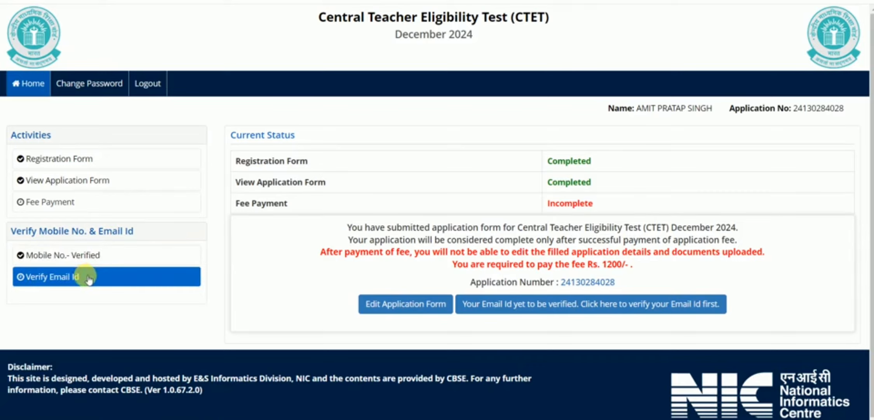
left_click(566, 304)
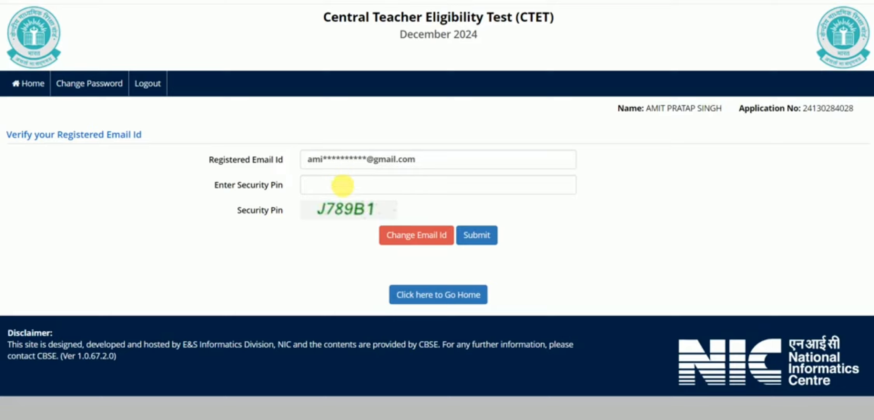
Enter the displayed security pin, submit it, and acknowledge the match alert.
left_click(343, 187)
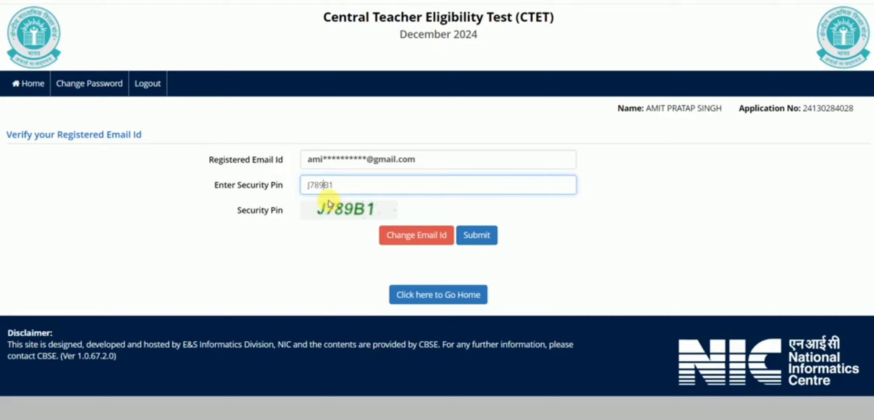
left_click(478, 237)
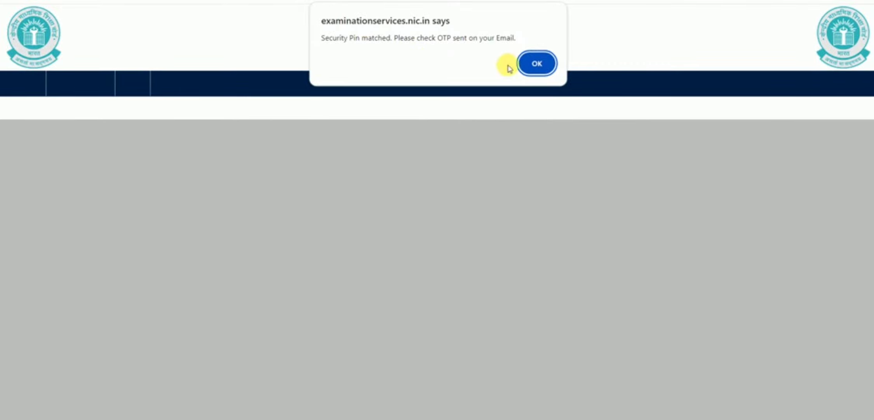
left_click(535, 62)
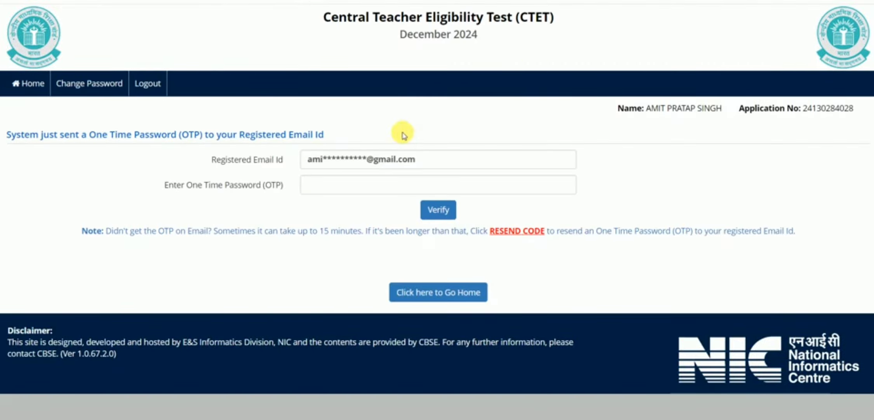
Enter the emailed OTP, verify the email, and decline Chrome's password update.
left_click(360, 189)
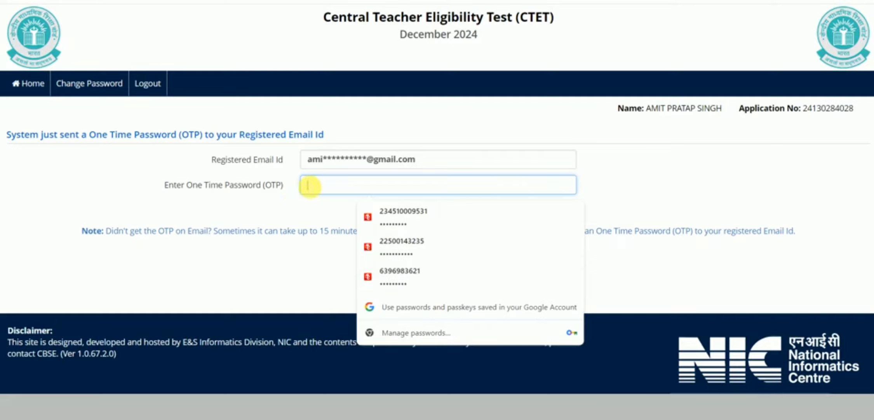
type("••")
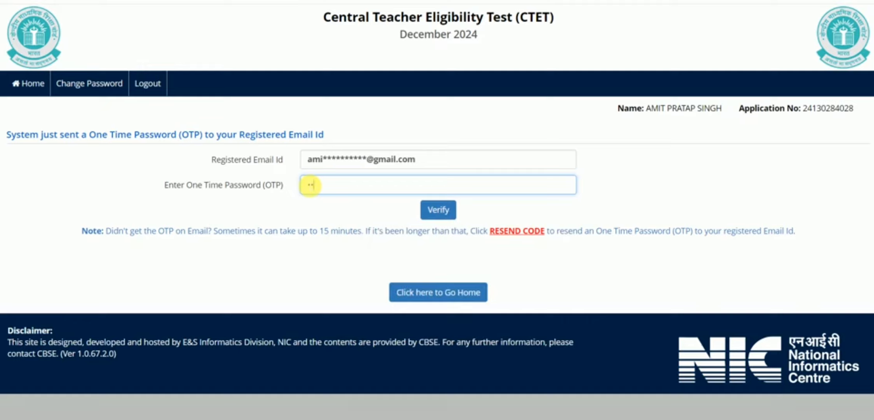
type("••")
key("BackSpace")
key("BackSpace")
key("BackSpace")
key("BackSpace")
type("••••••")
left_click(450, 214)
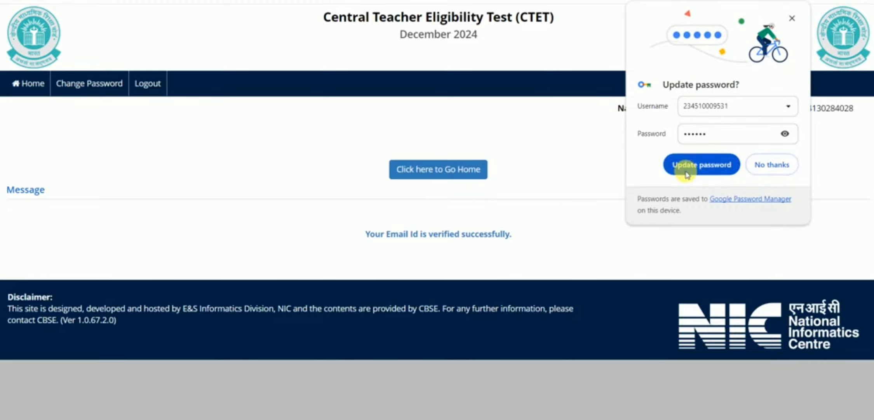
left_click(761, 165)
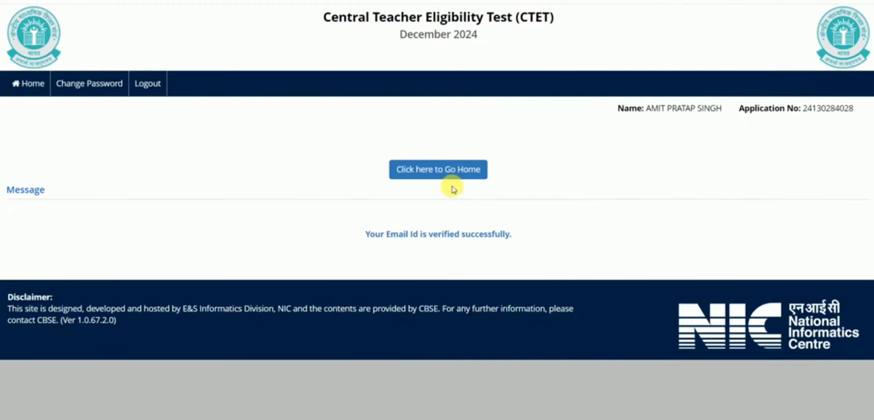
From the dashboard, choose Online Payment for the Rs. 1200 fee with the Any Debit/Credit Card/Net Banking provider.
left_click(428, 174)
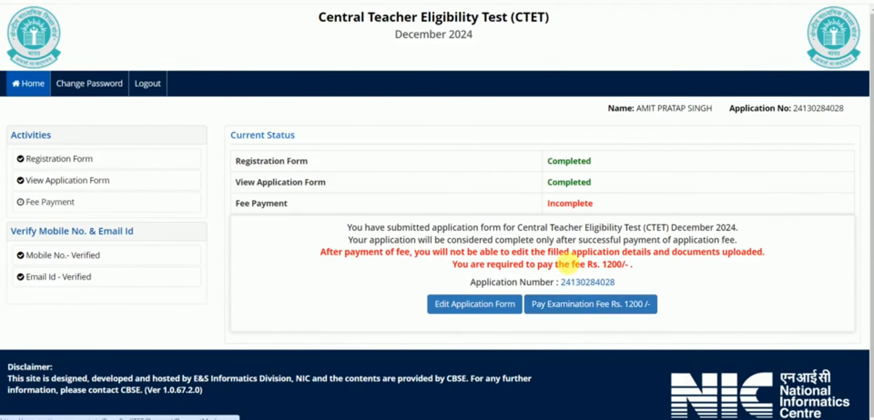
left_click(601, 305)
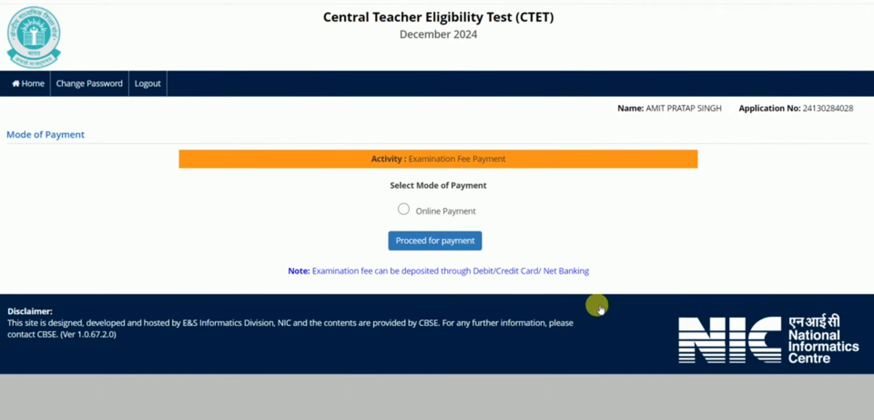
left_click(403, 209)
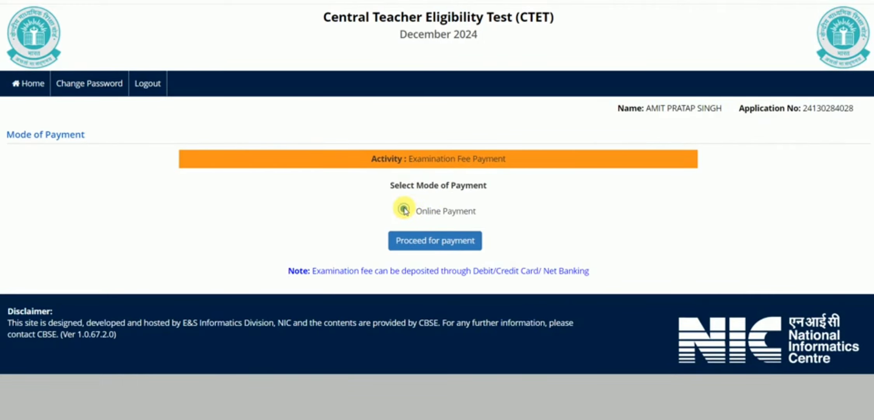
left_click(424, 235)
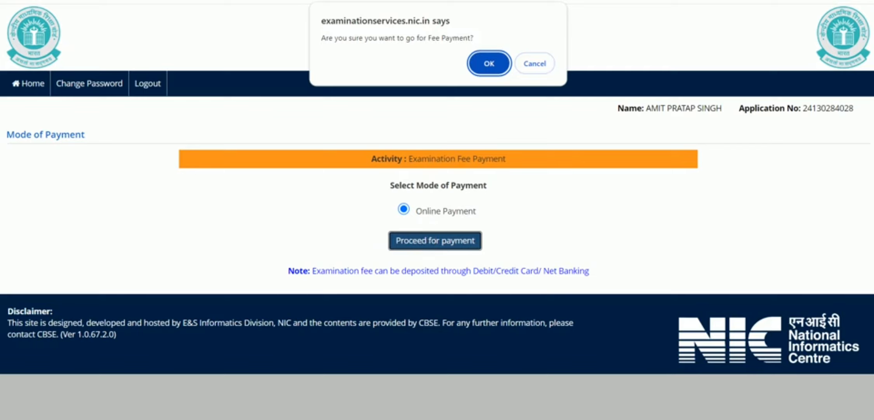
left_click(485, 64)
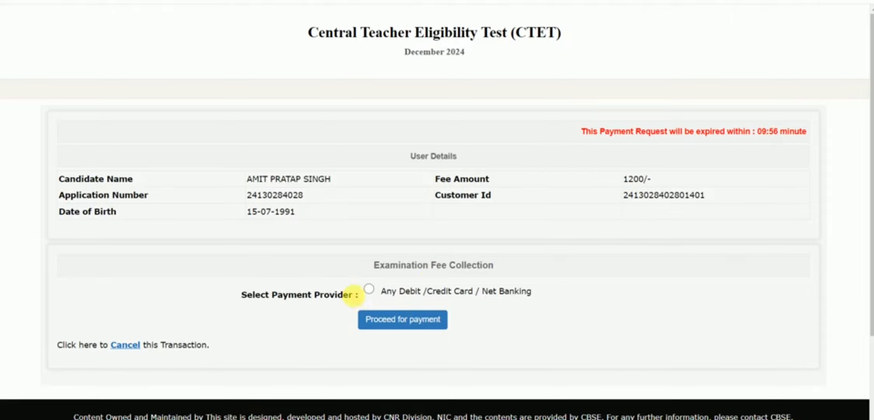
left_click(369, 288)
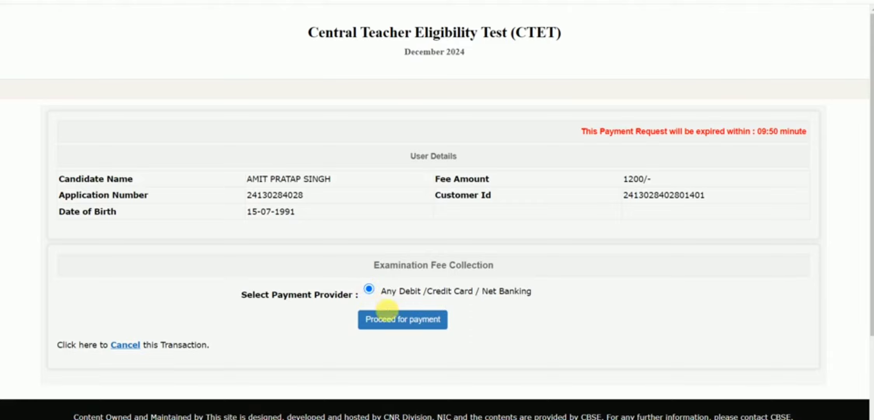
left_click(391, 320)
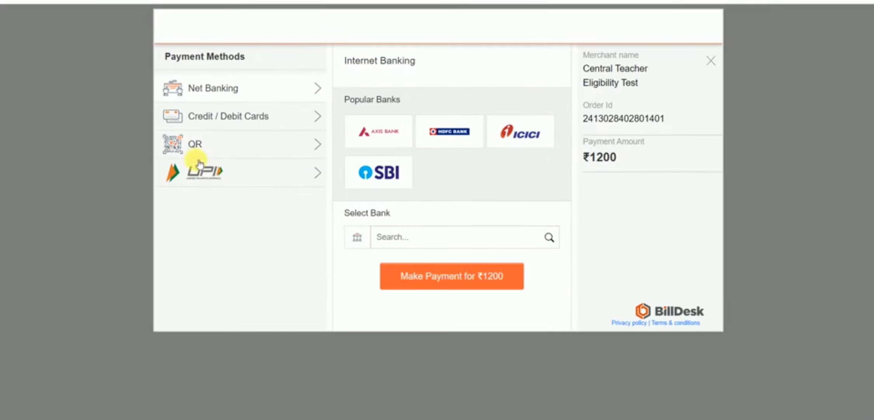
Select QR payment with BHIM UPI as the QR type and make the ₹1200 payment.
left_click(179, 149)
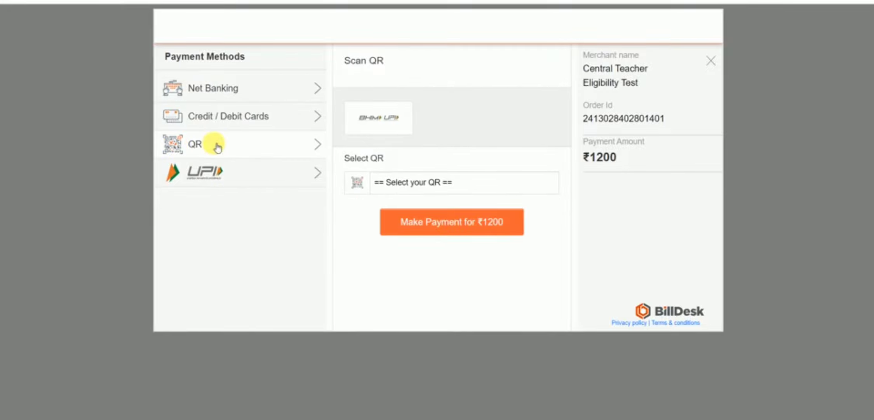
left_click(412, 185)
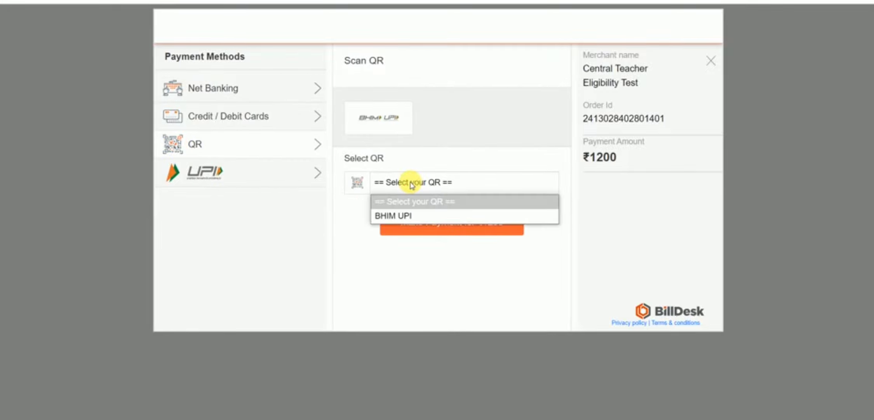
left_click(390, 216)
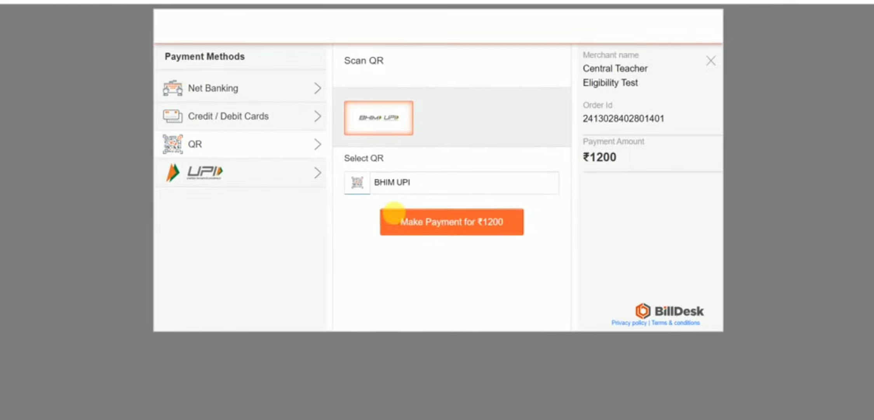
left_click(449, 223)
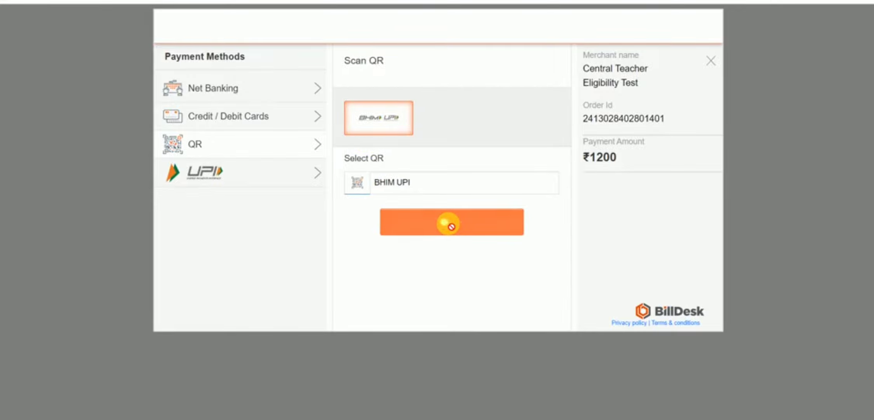